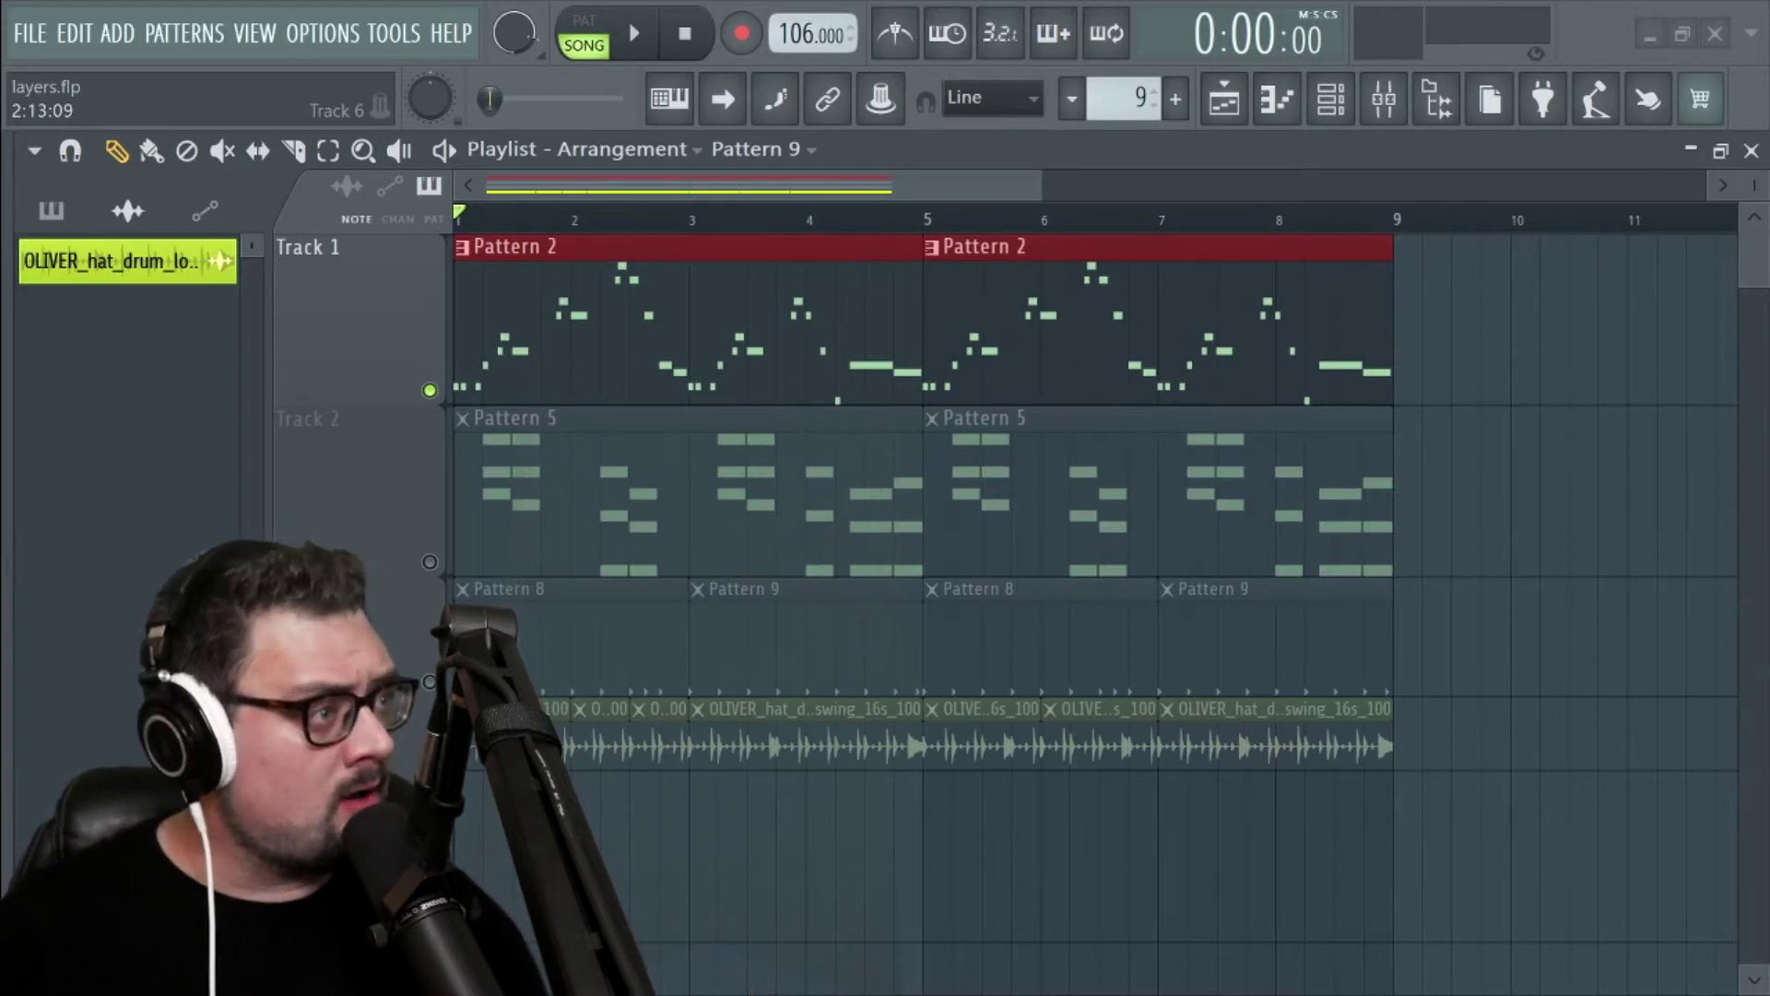
Step: Play the arrangement and successively unmute the hat loop on Track 4, then Track 2 and Track 3, before stopping playback
left_click(652, 39)
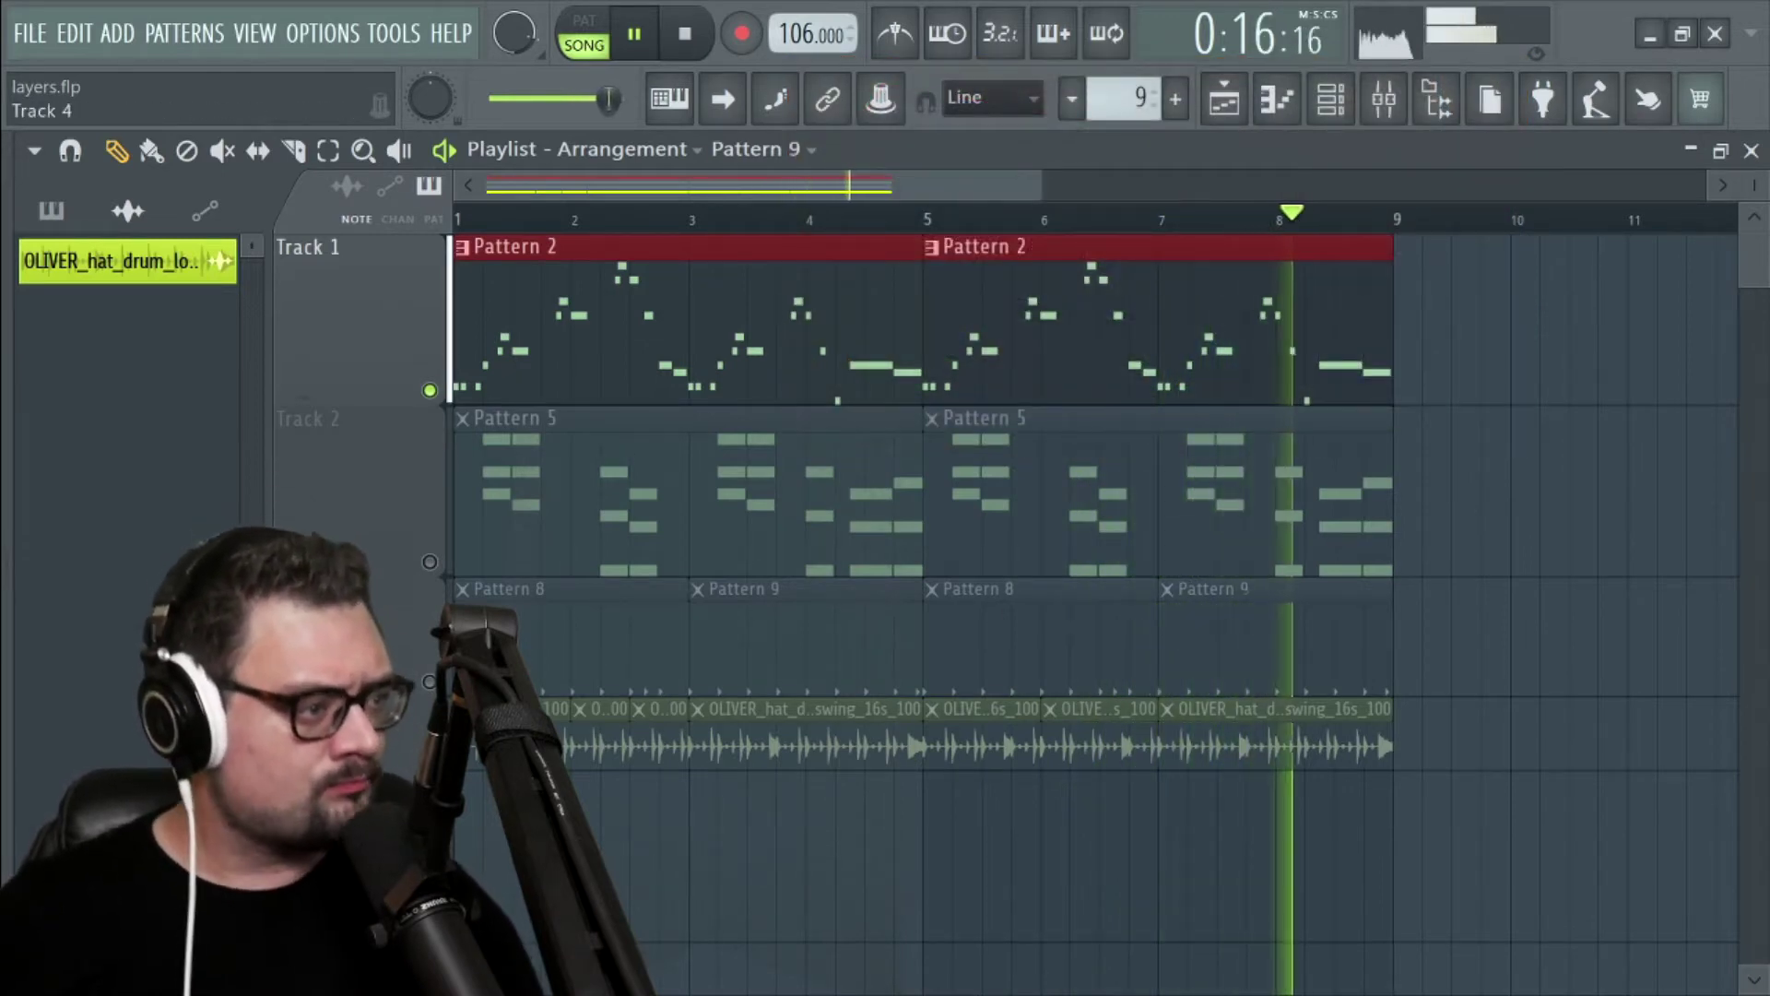
left_click(429, 681)
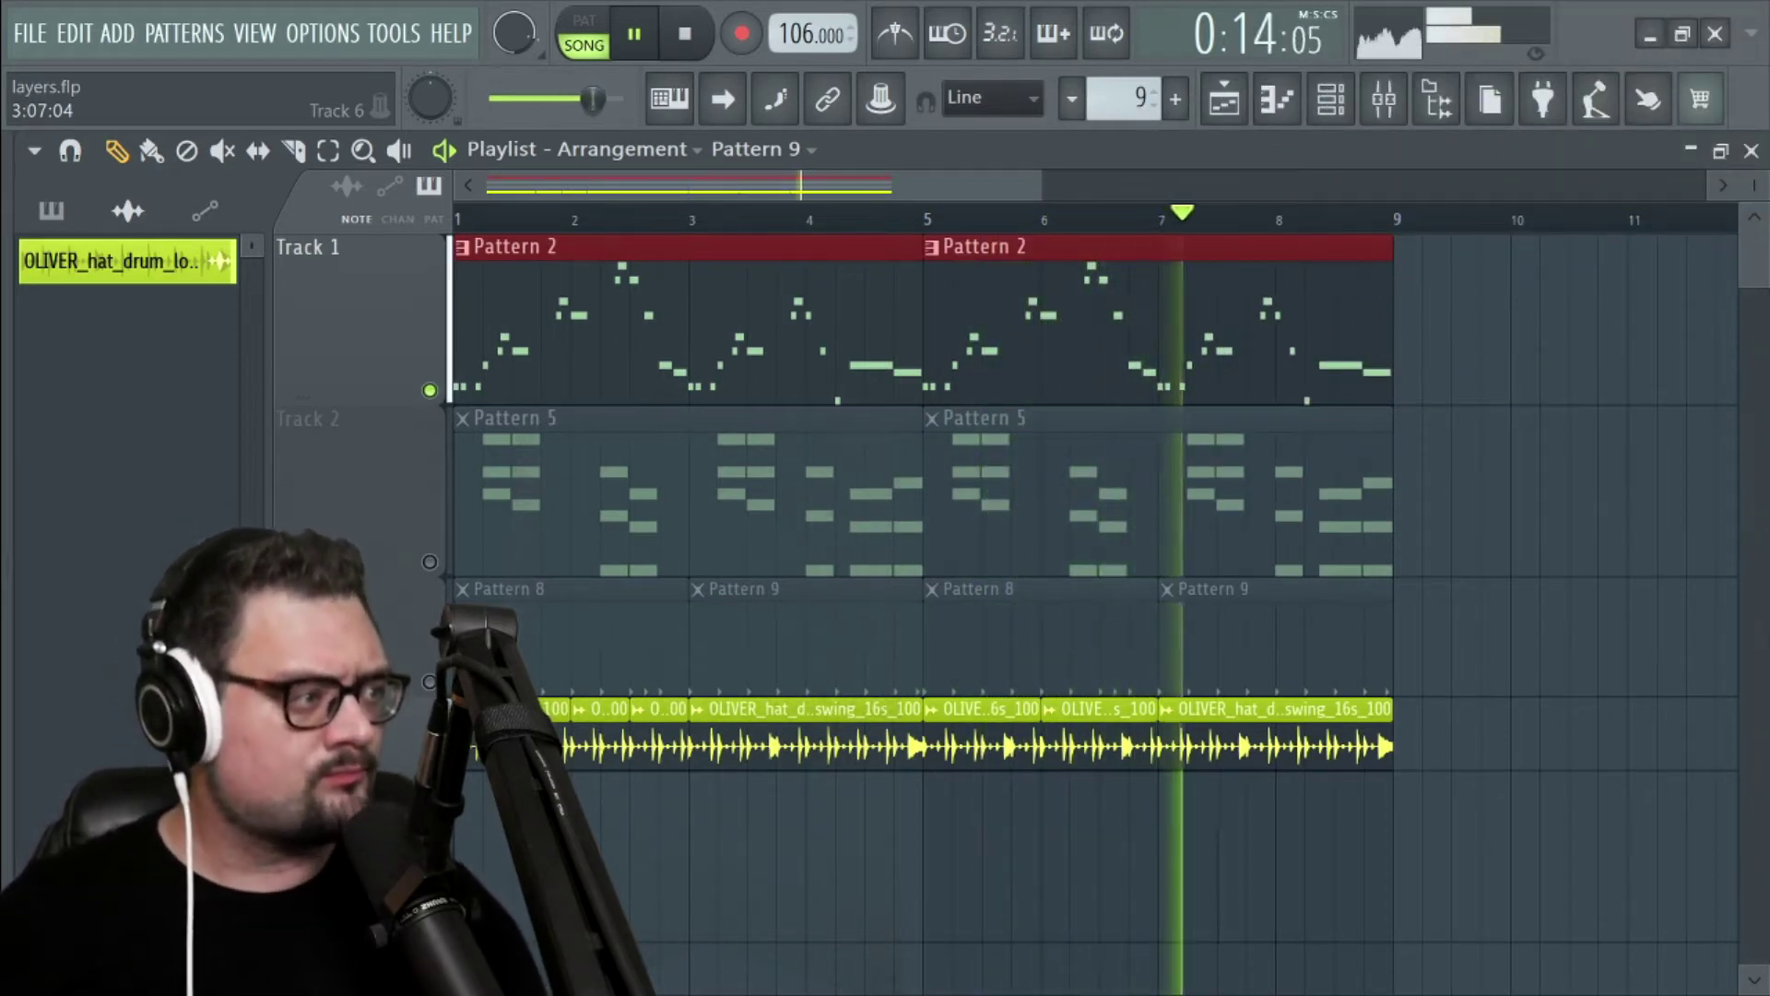
left_click(429, 563)
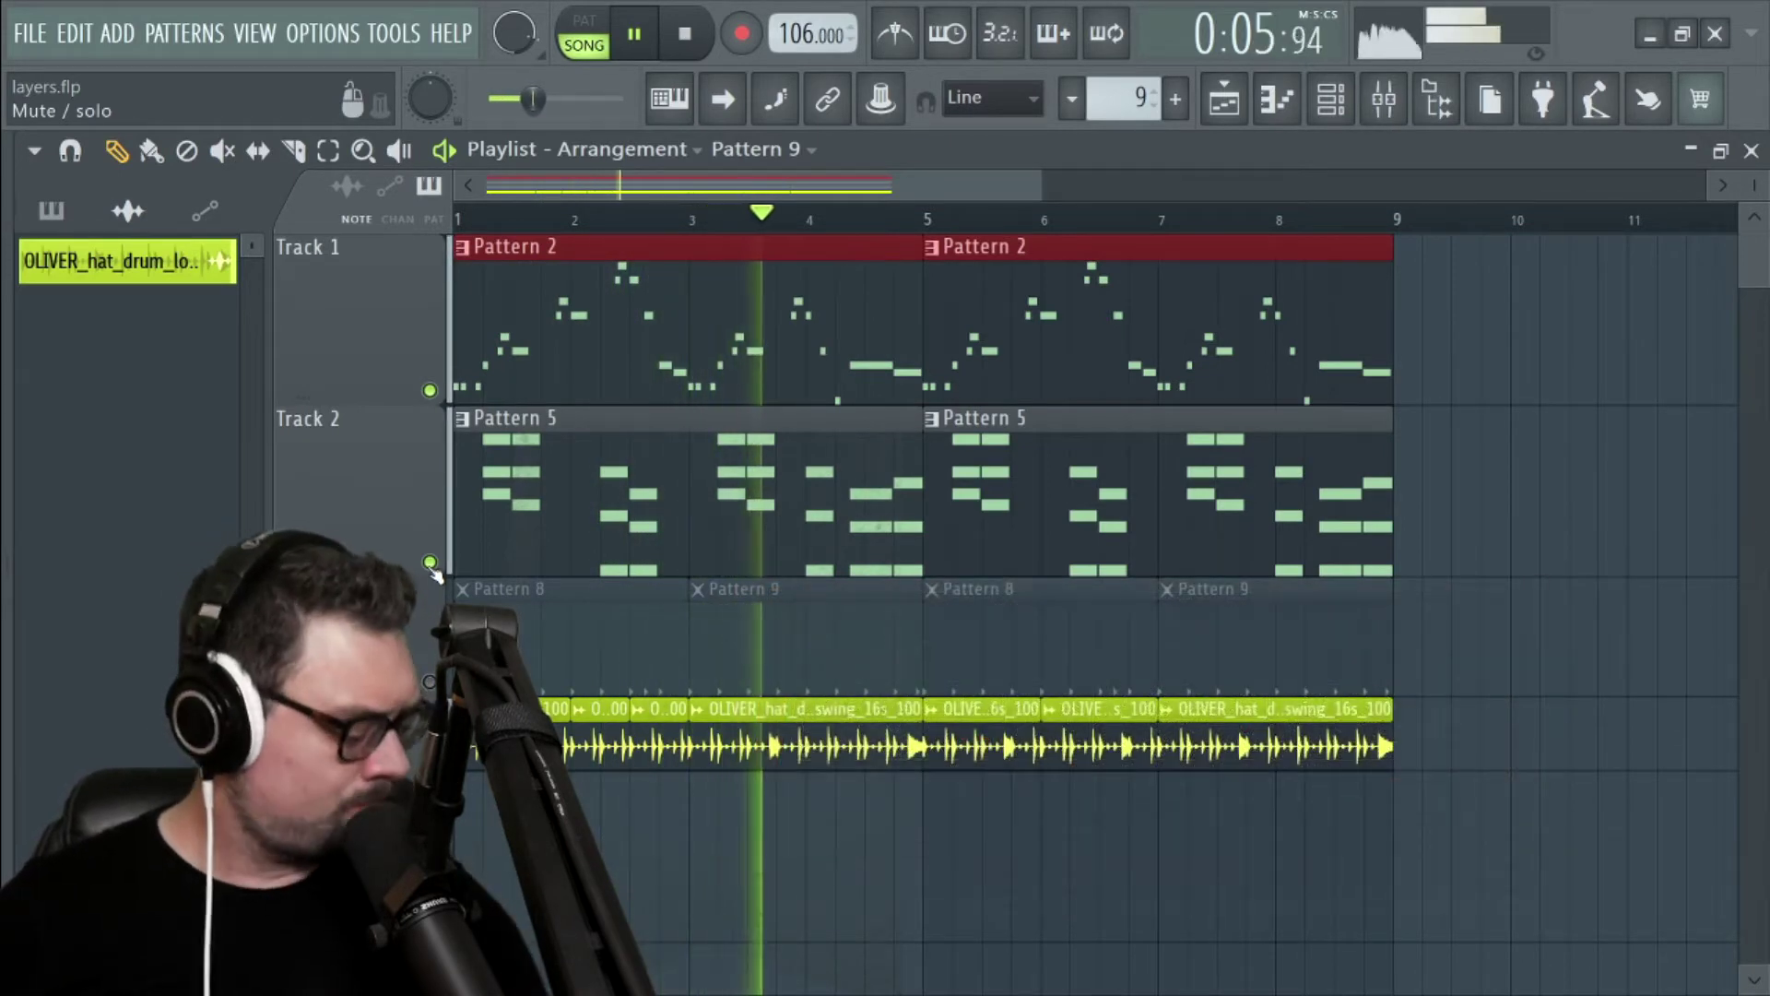
key("KP_Subtract")
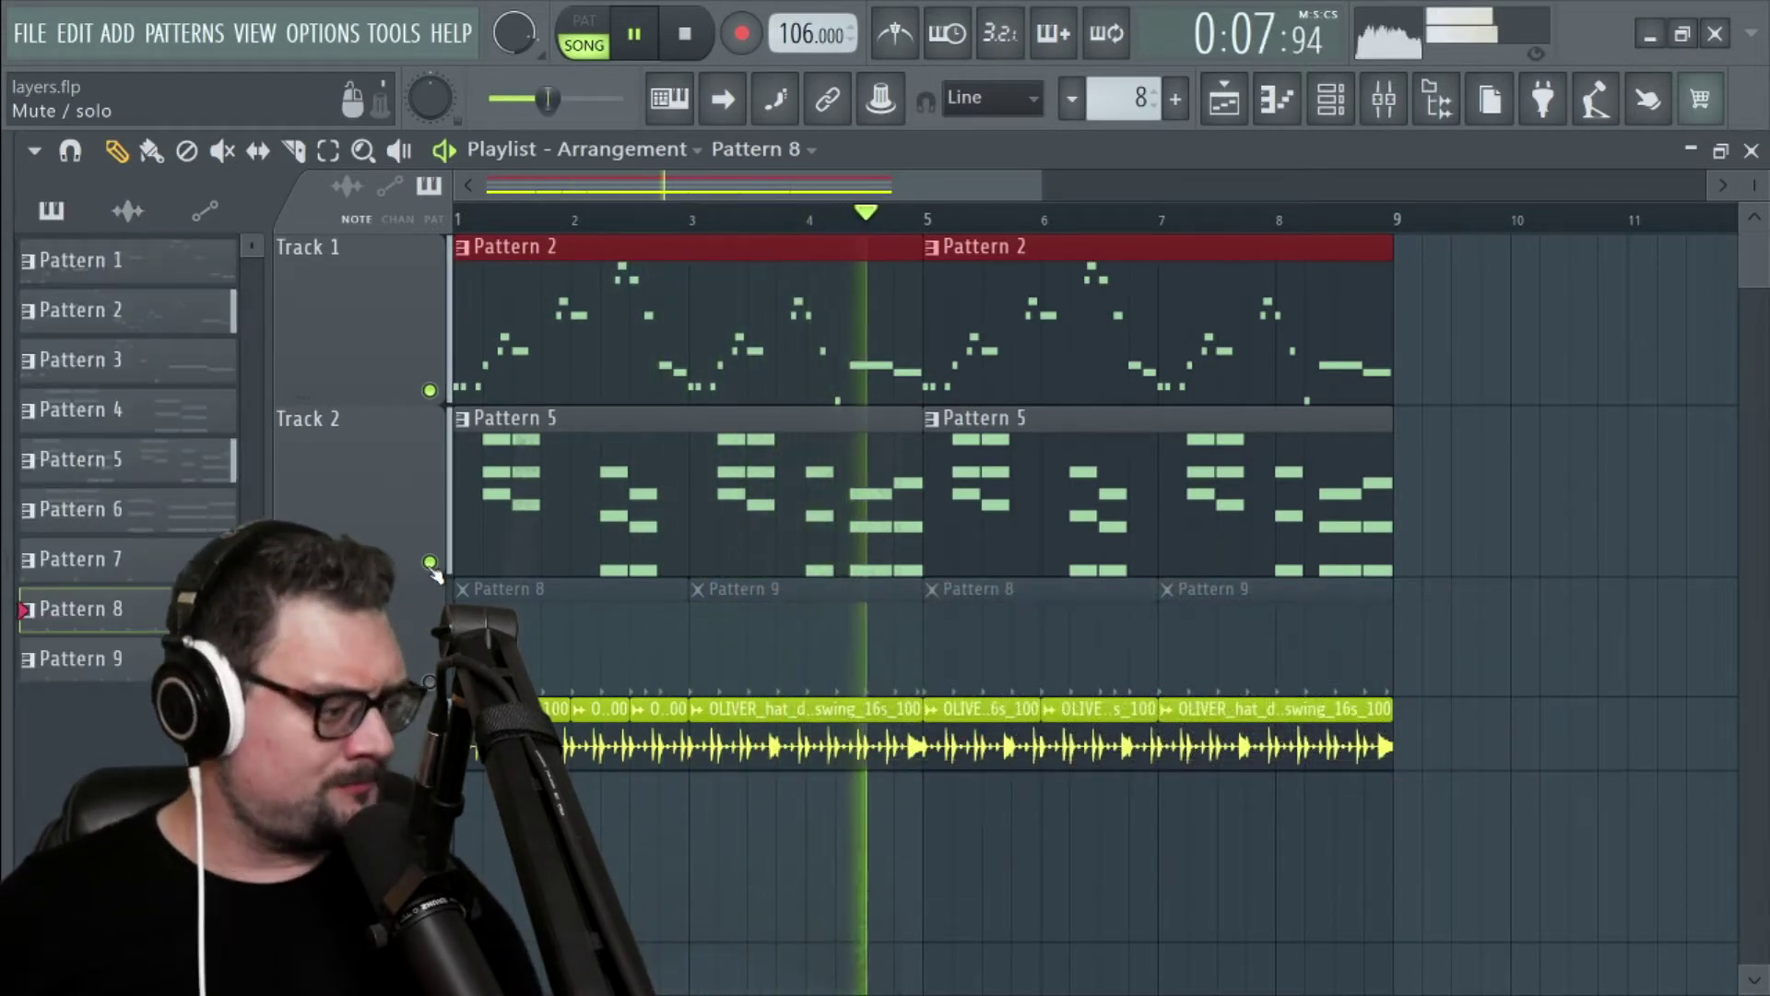
key("KP_Add")
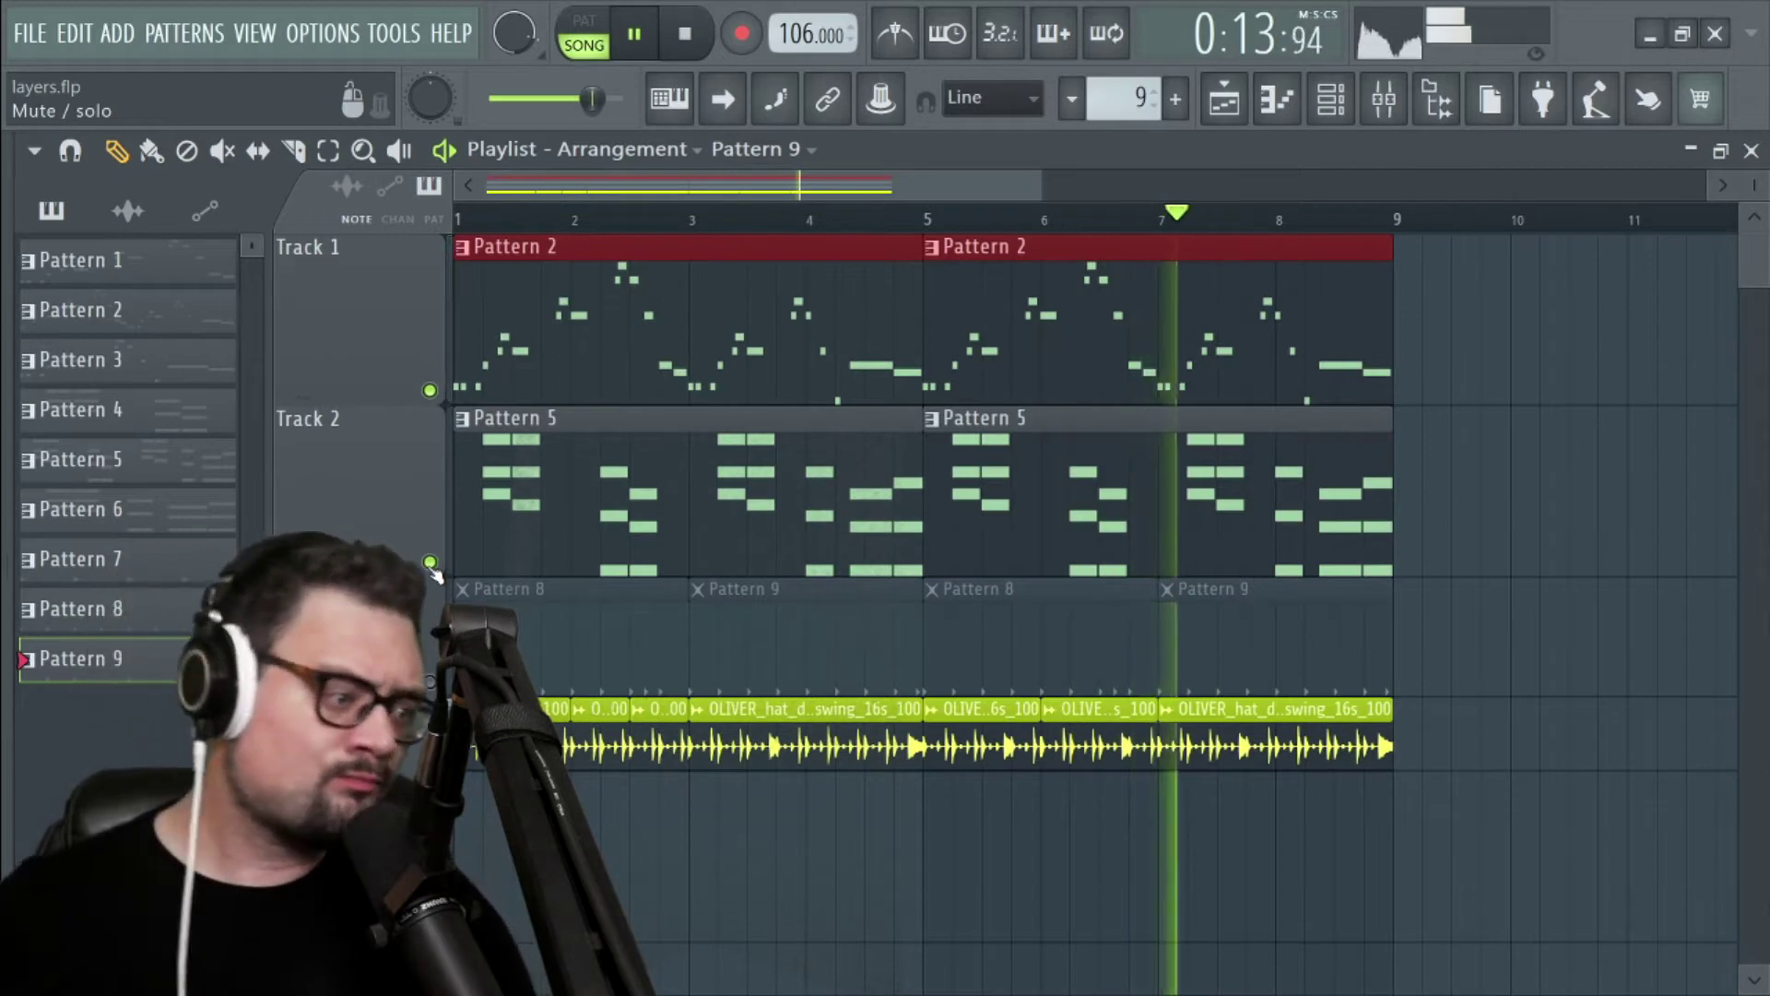
left_click(430, 682)
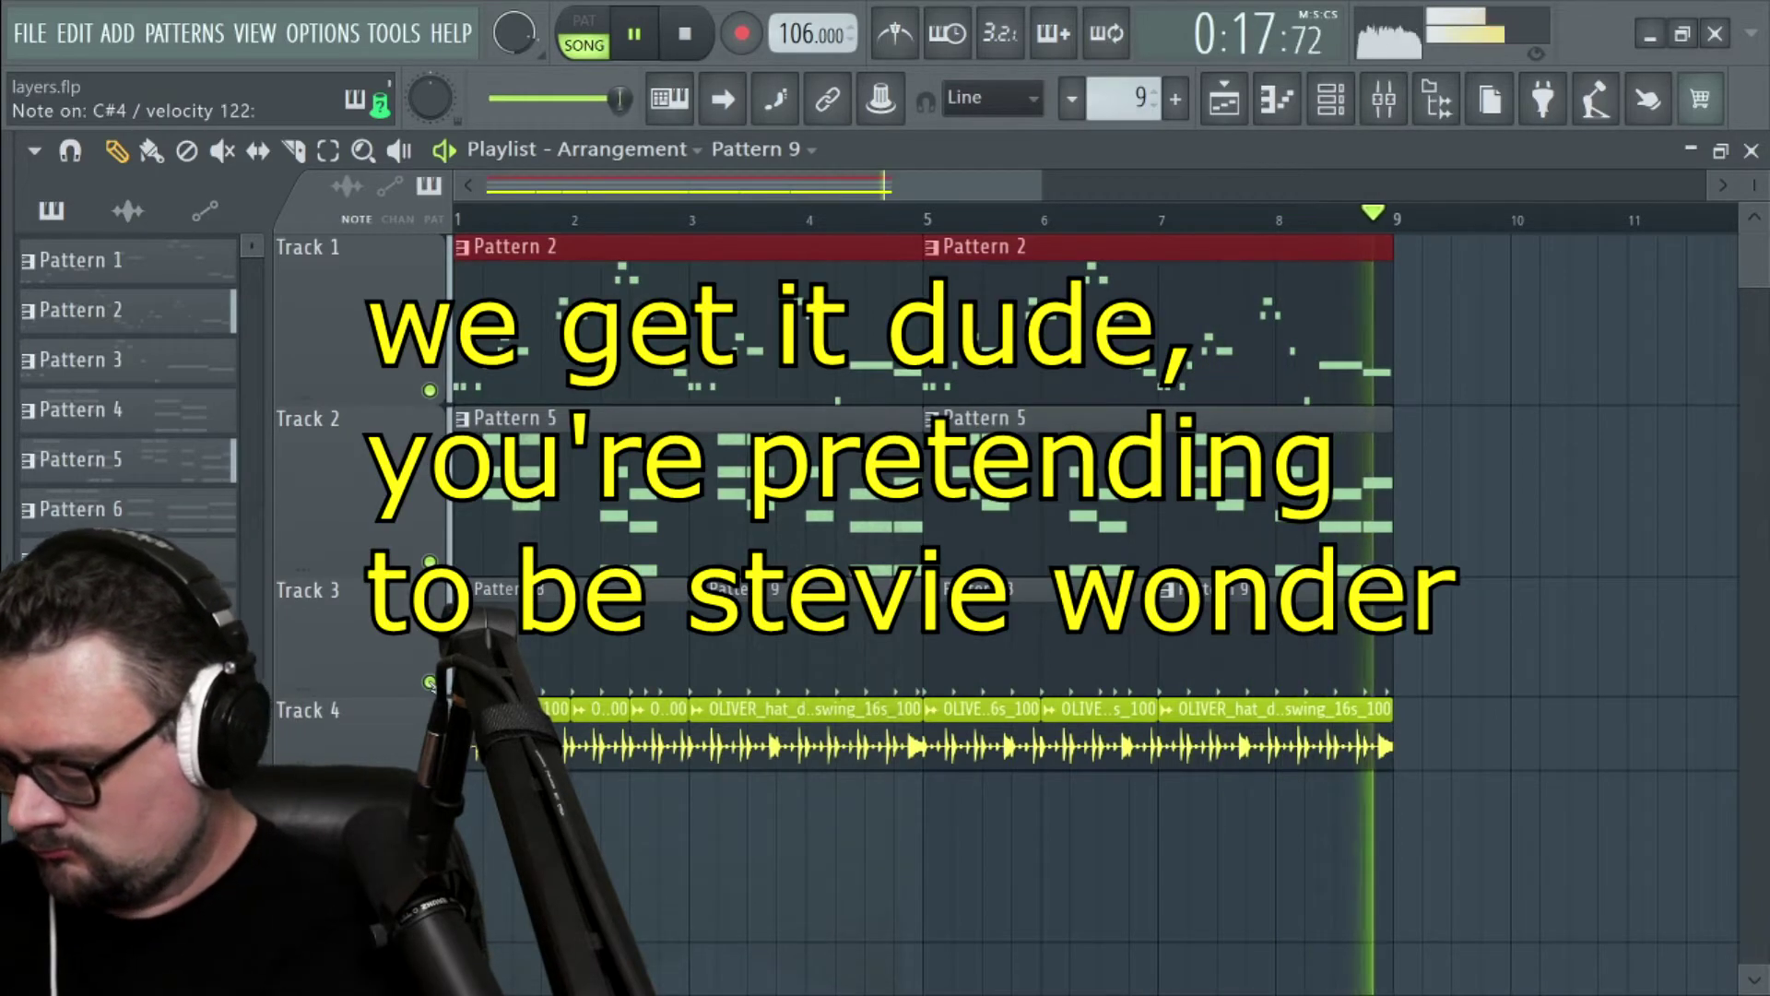
key("space")
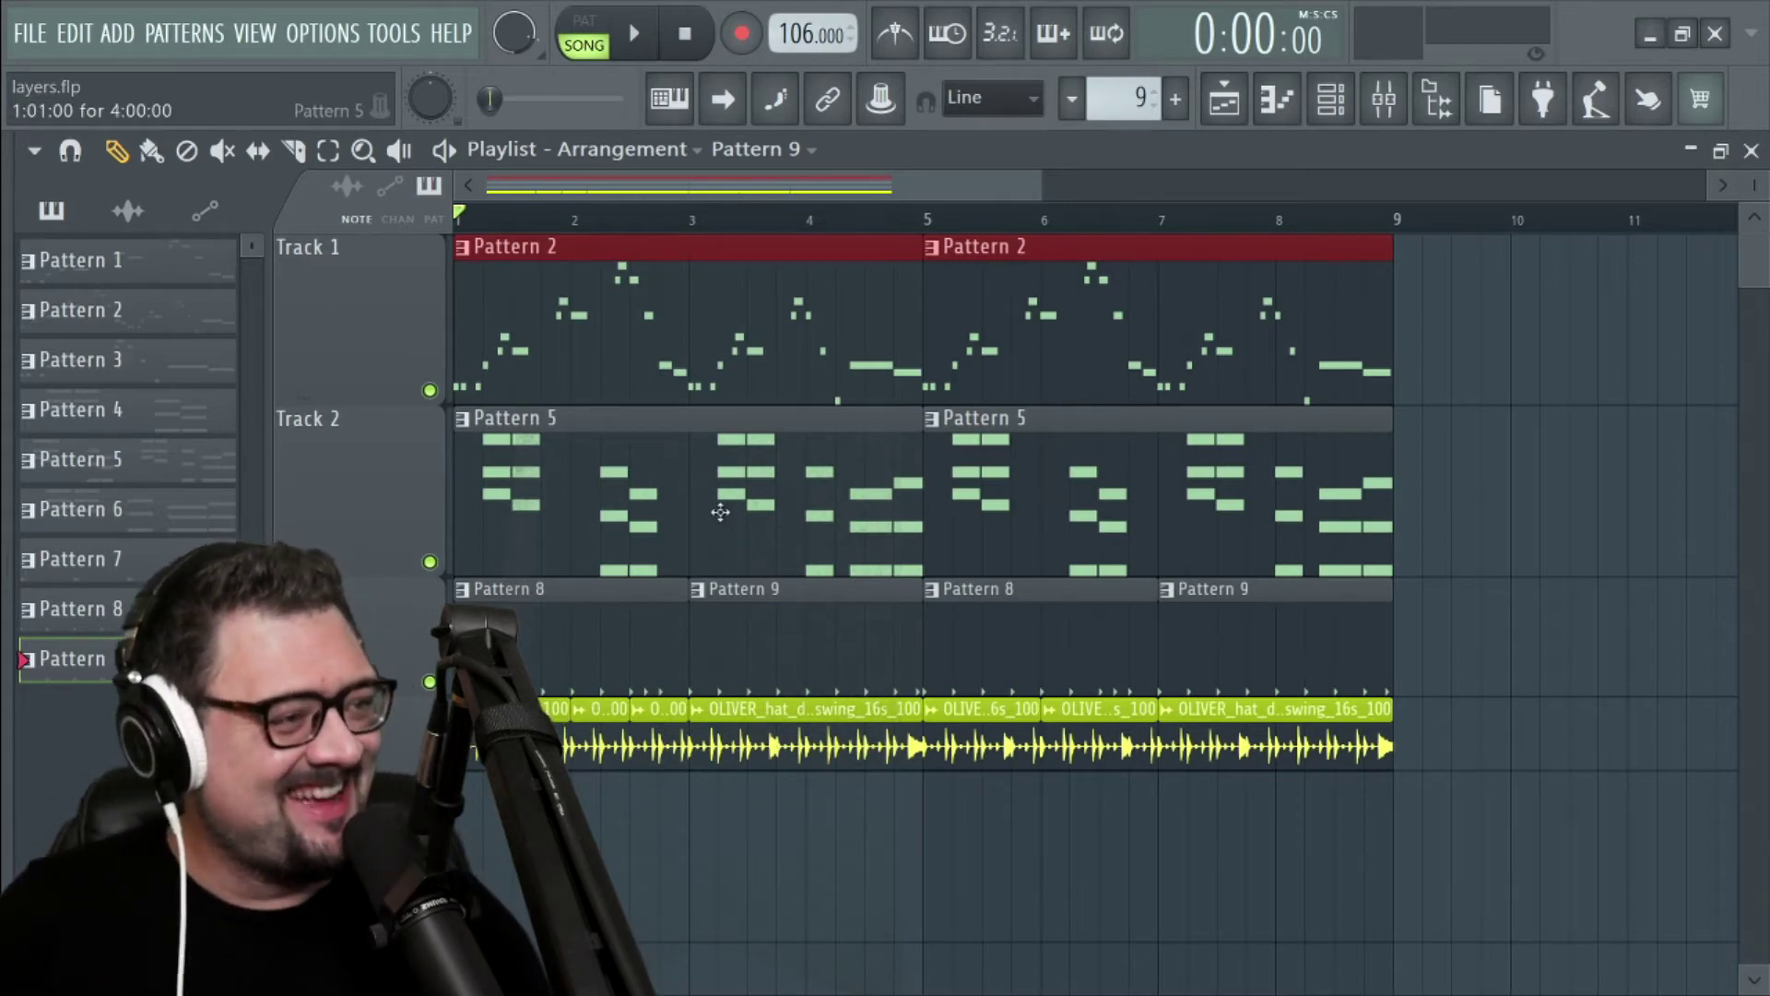
Step: Solo Track 1 and play its Pattern 2 melody on its own, then stop playback
right_click(429, 390)
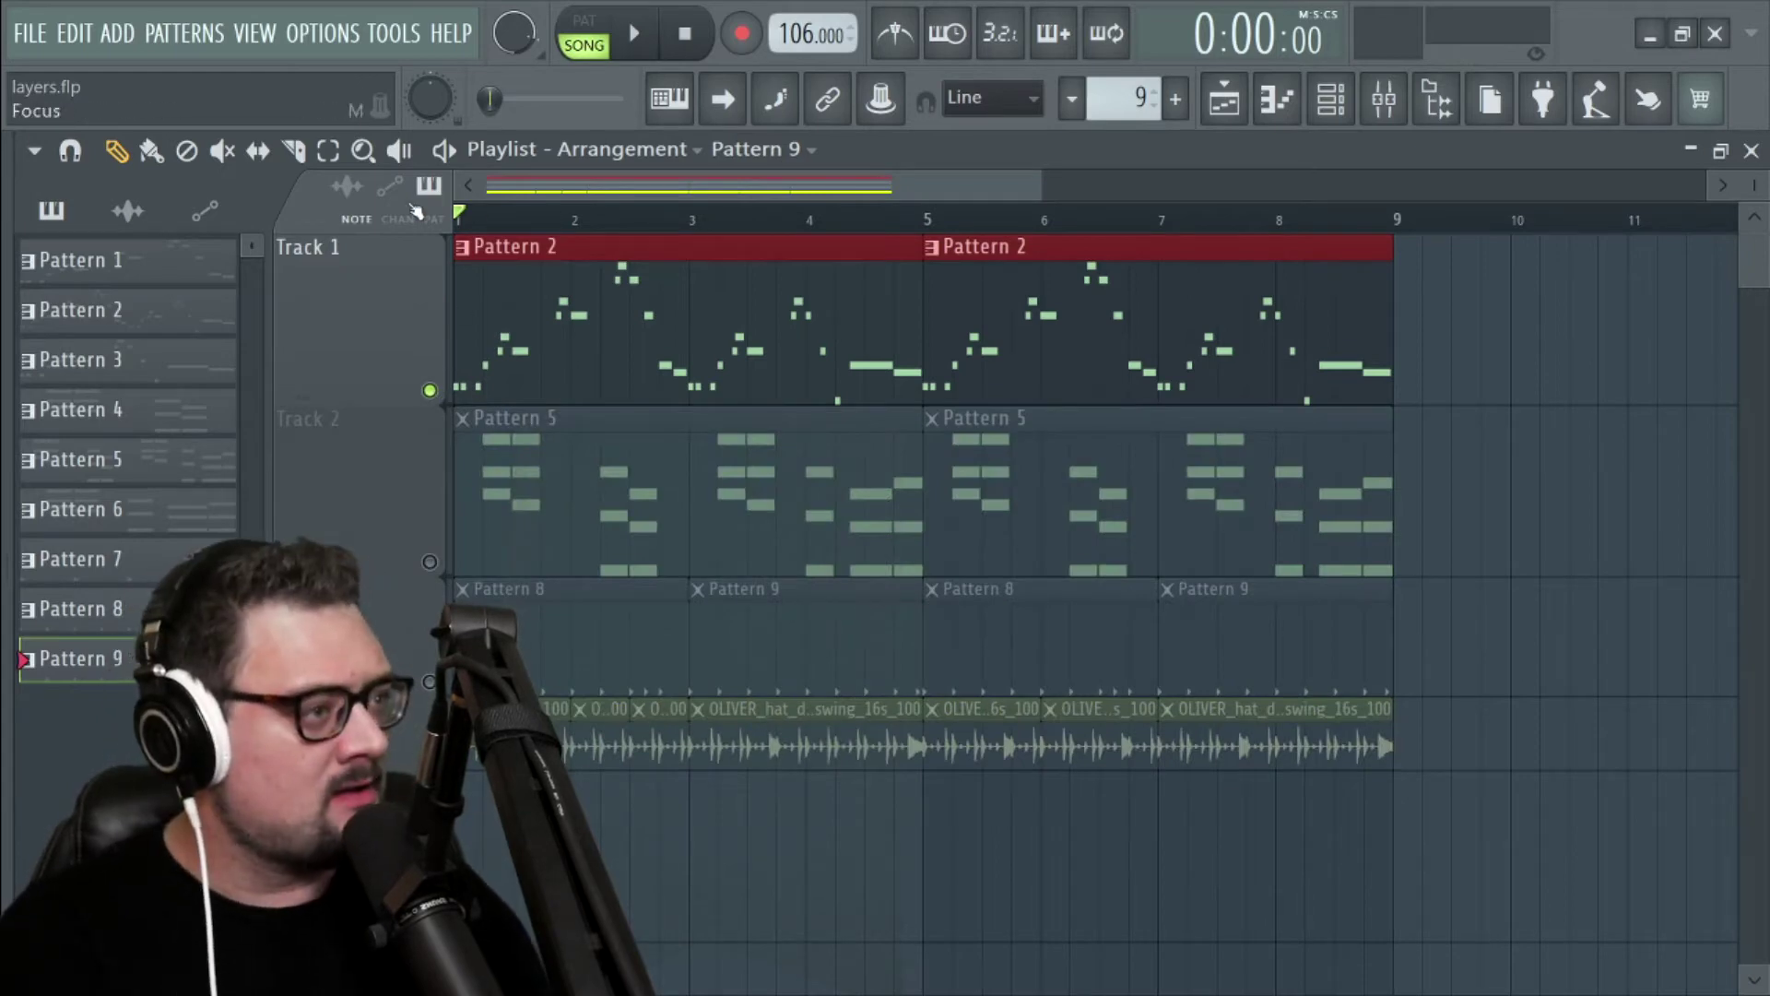
key("space")
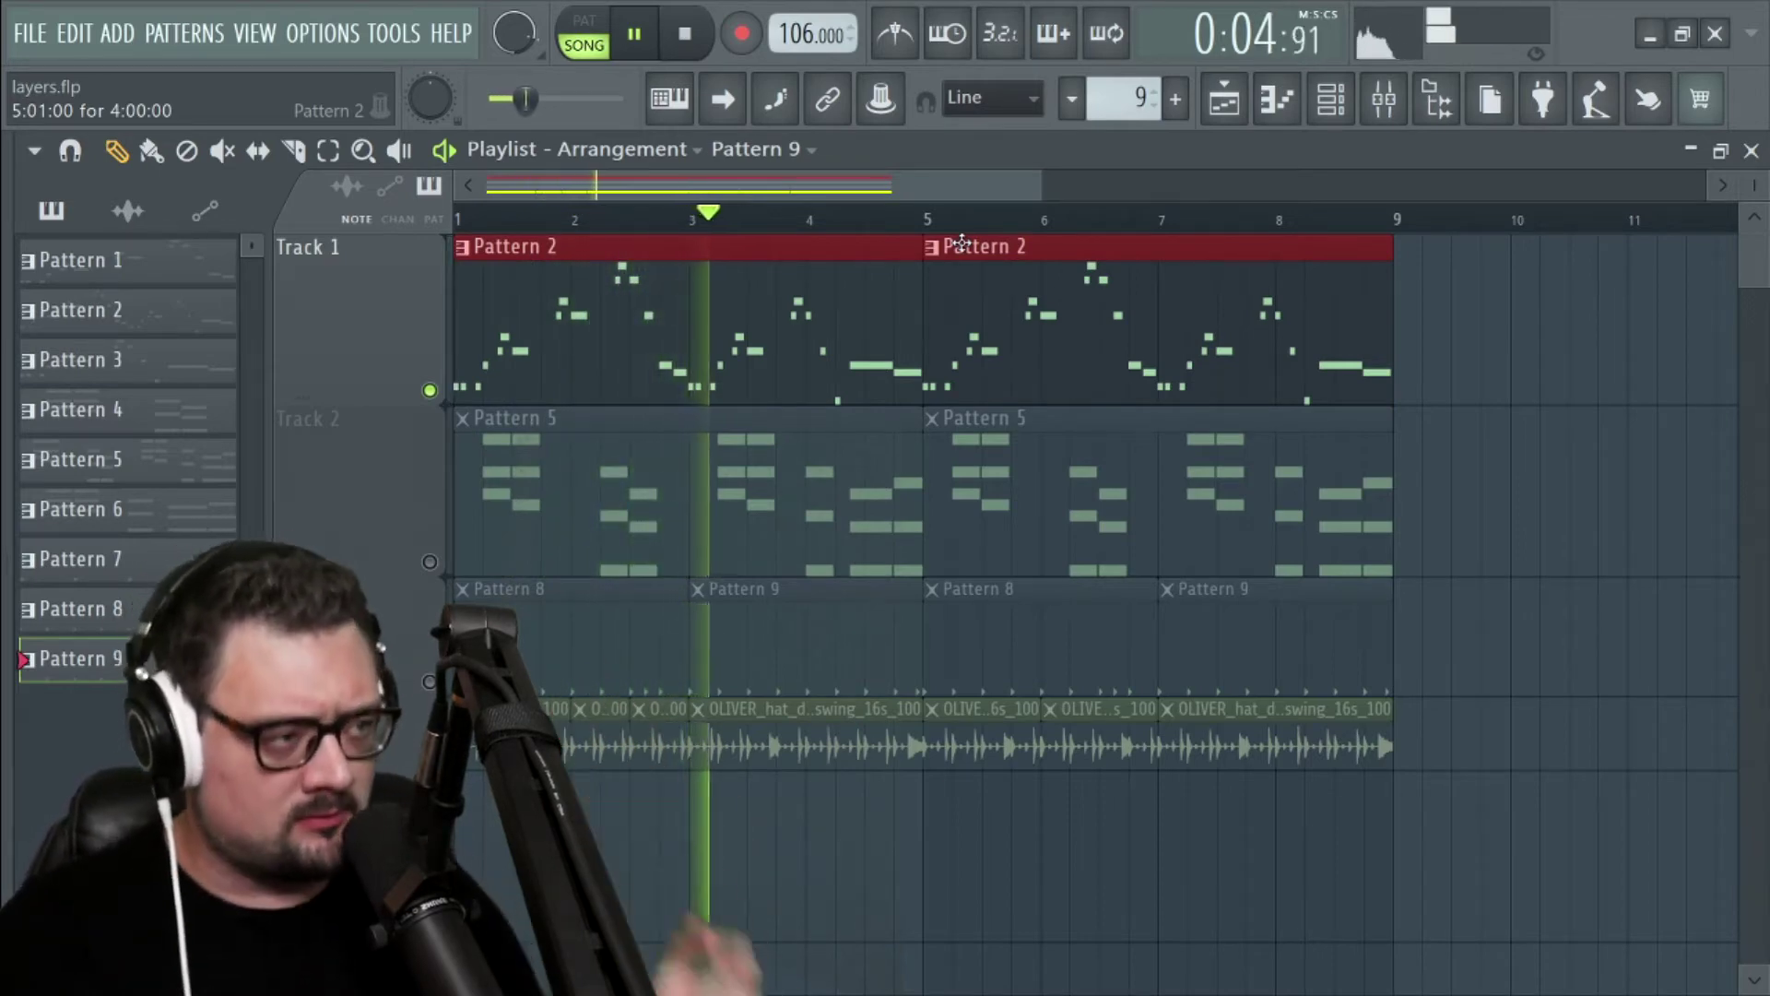
key("space")
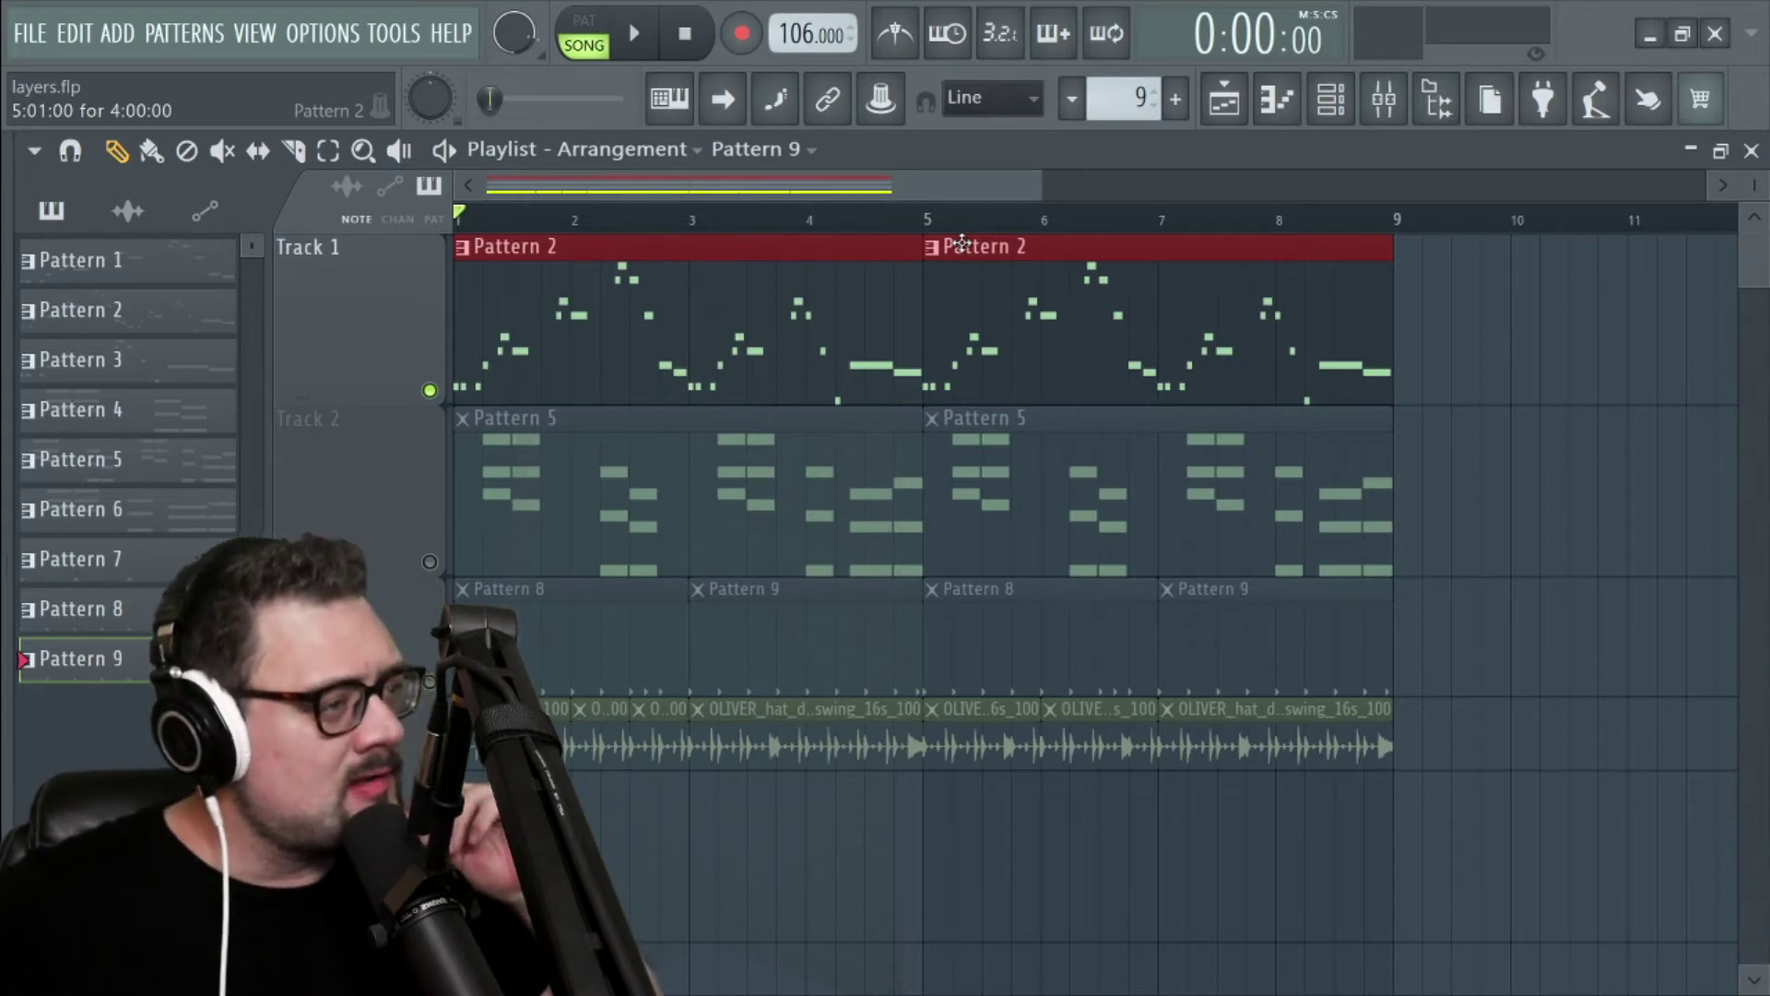
Step: Open Pattern 2 in the piano roll and examine its melody by ear, removing the trial notes in bars 1 and 2
double_click(535, 353)
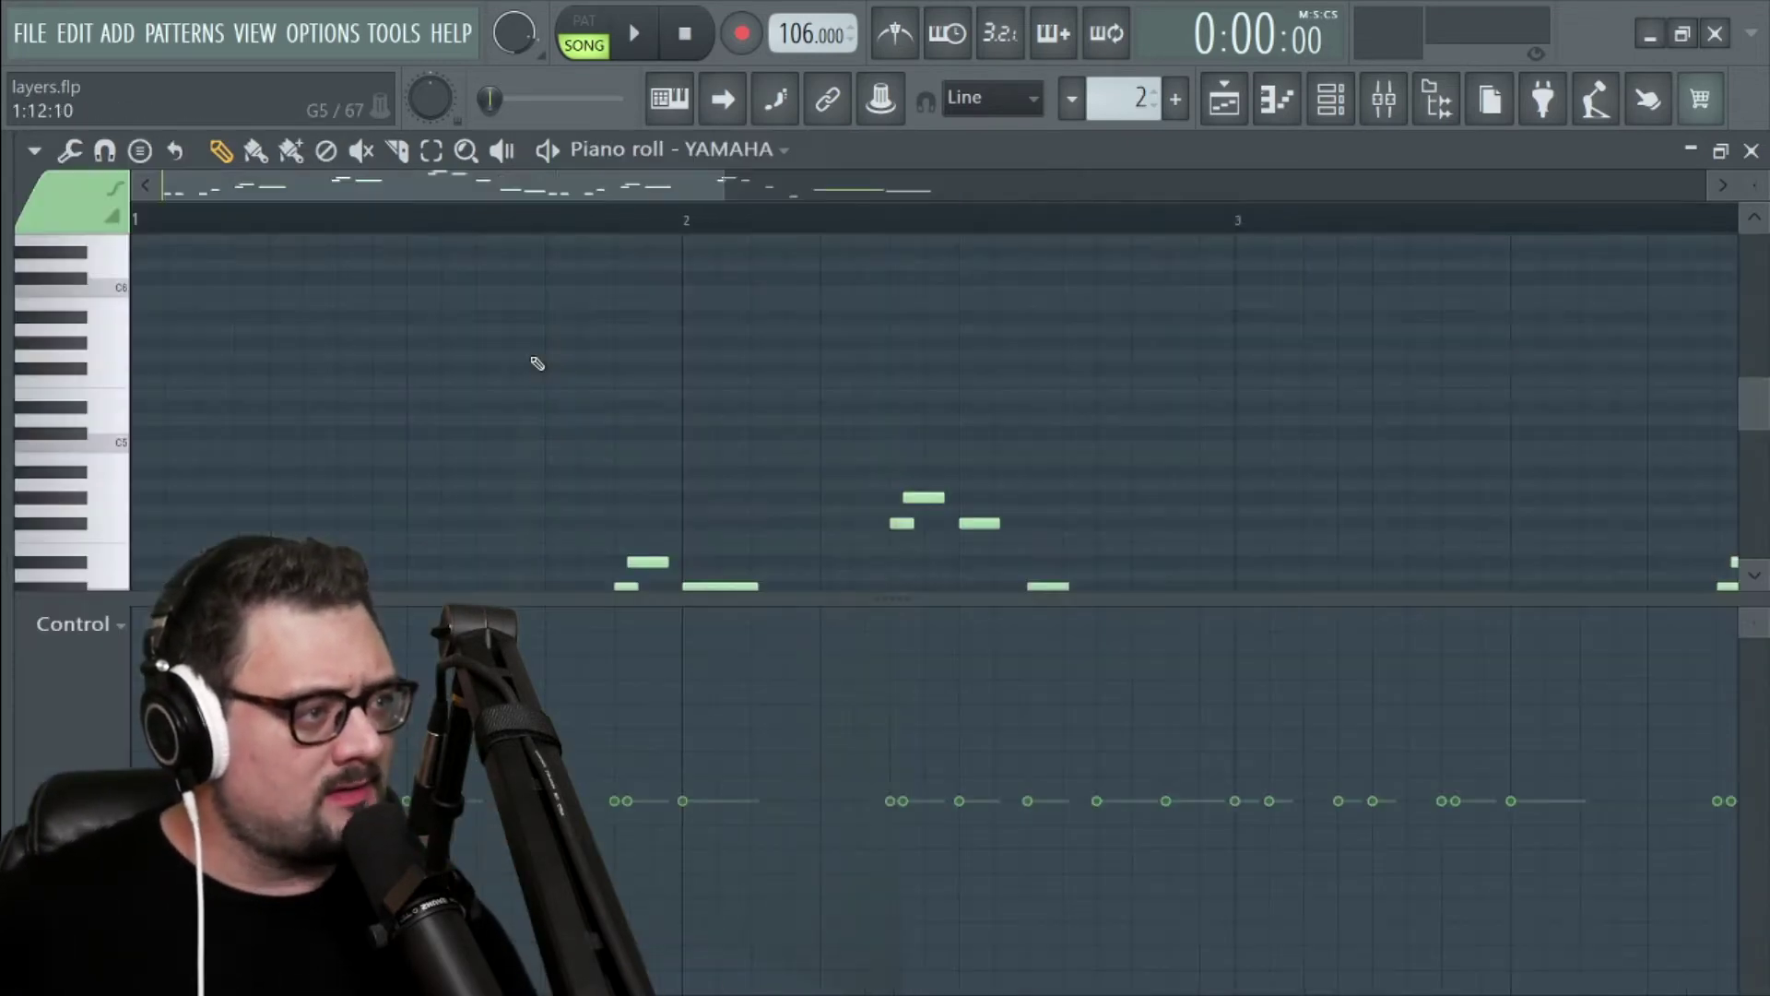
scroll(533, 466, "down", 5)
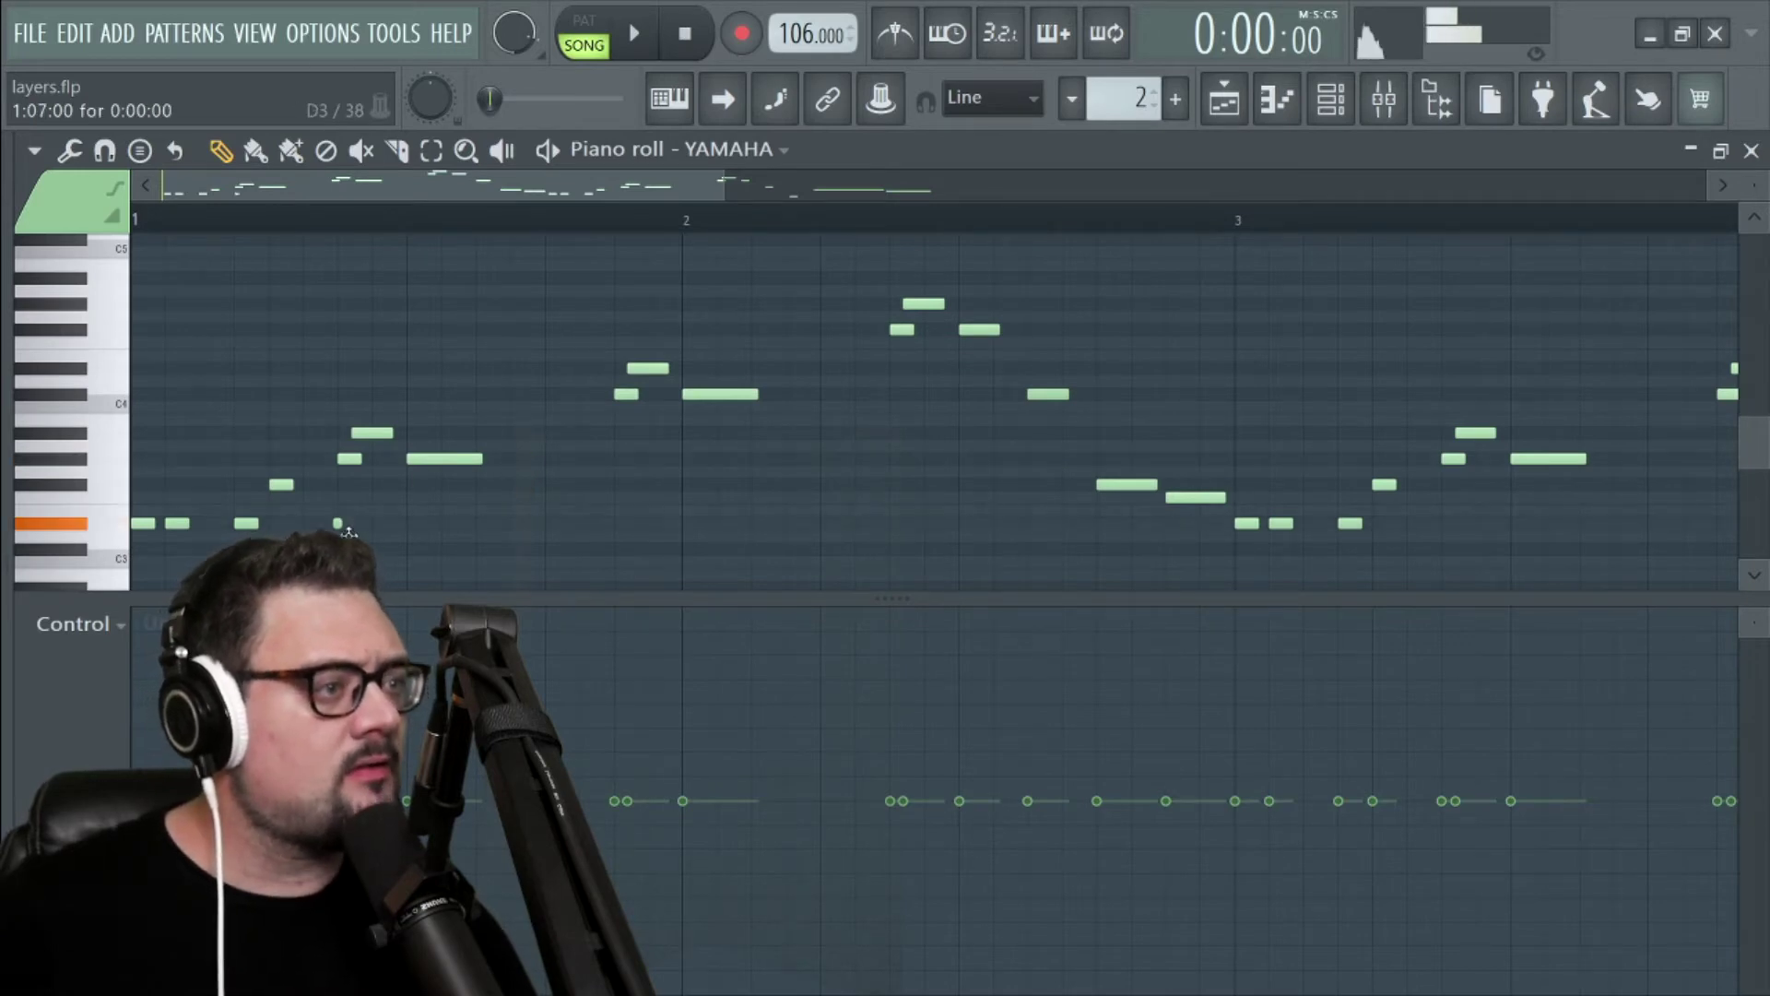
key("d")
left_click(338, 524)
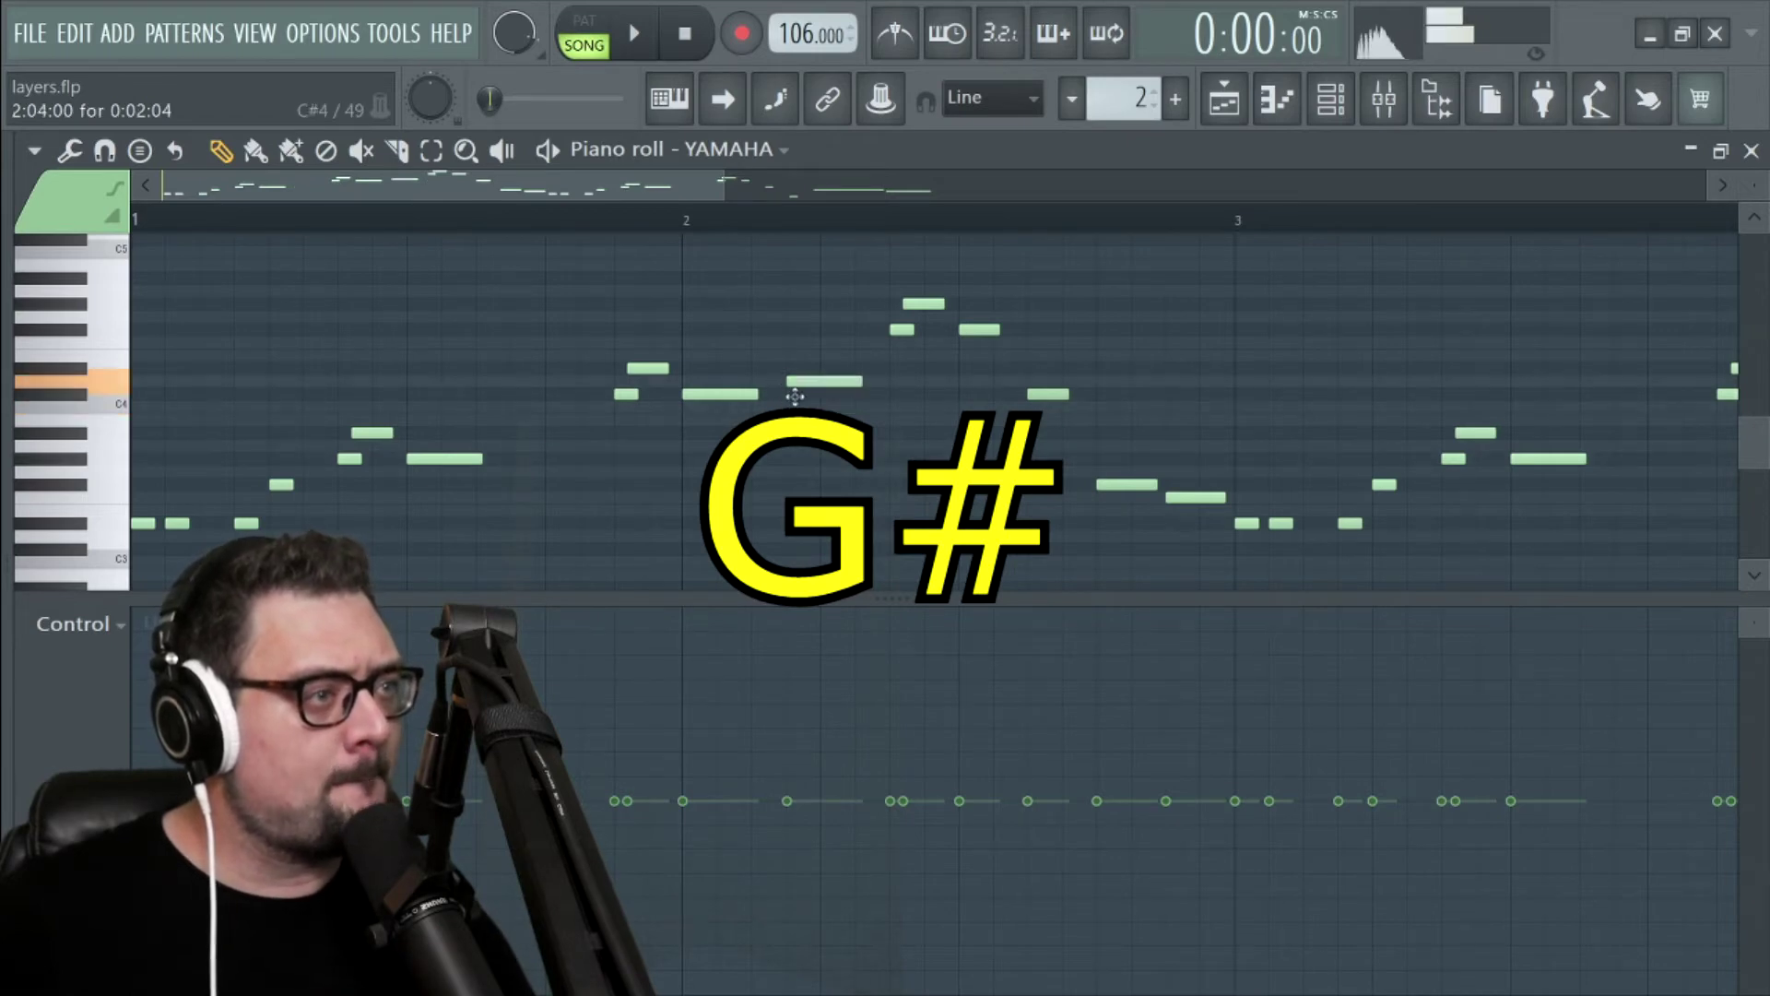
right_click(823, 396)
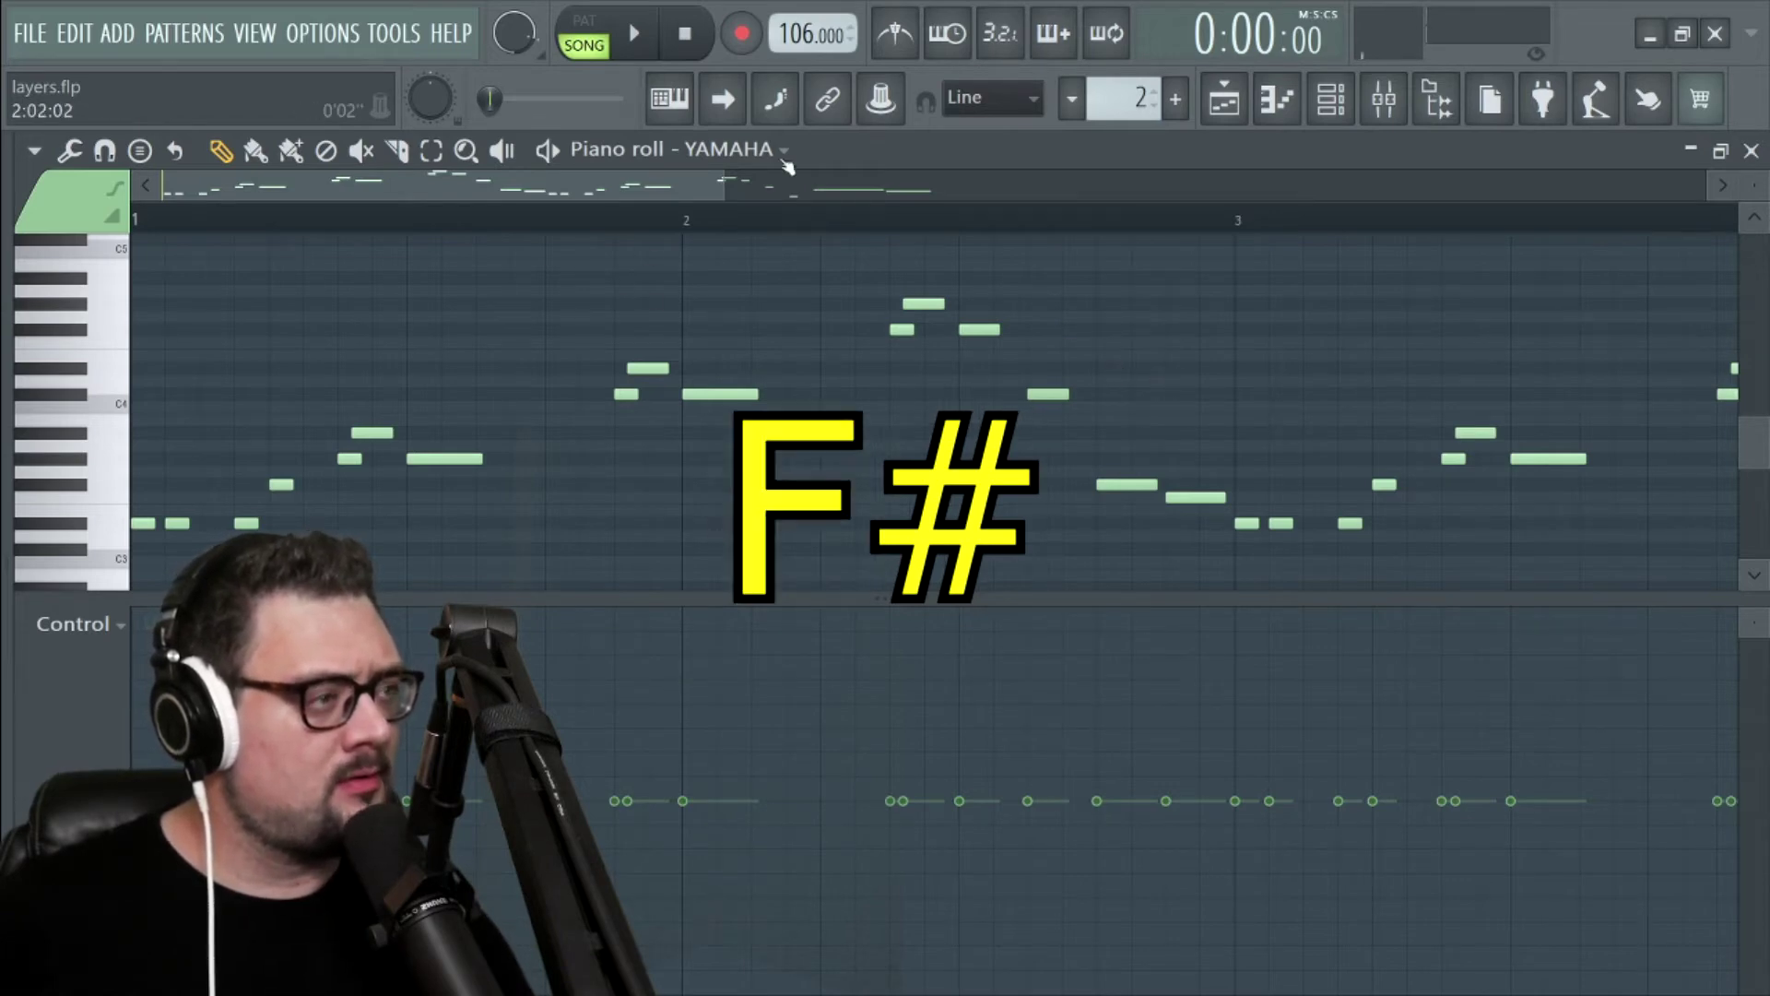
scroll(721, 242, "down", 3, "ctrl")
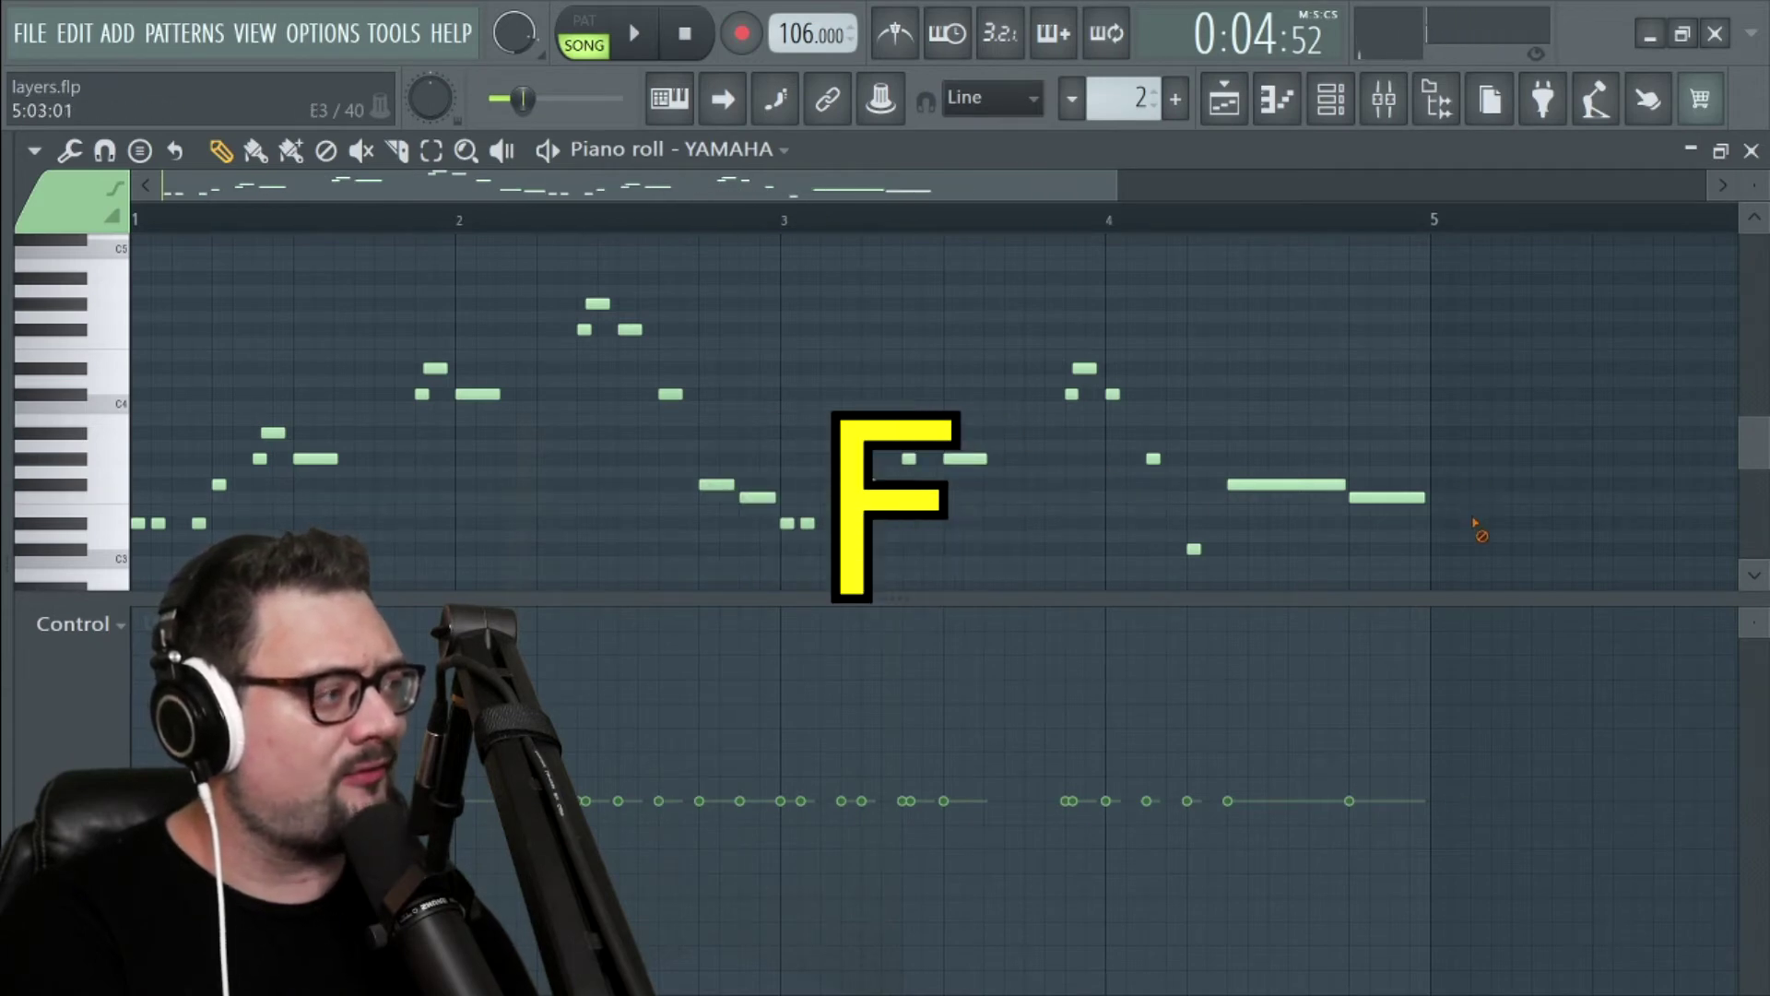
Step: Return to the playlist, solo Track 2 instead of Track 1, and play its Pattern 5 chords from bar 1 before stopping
key("F5")
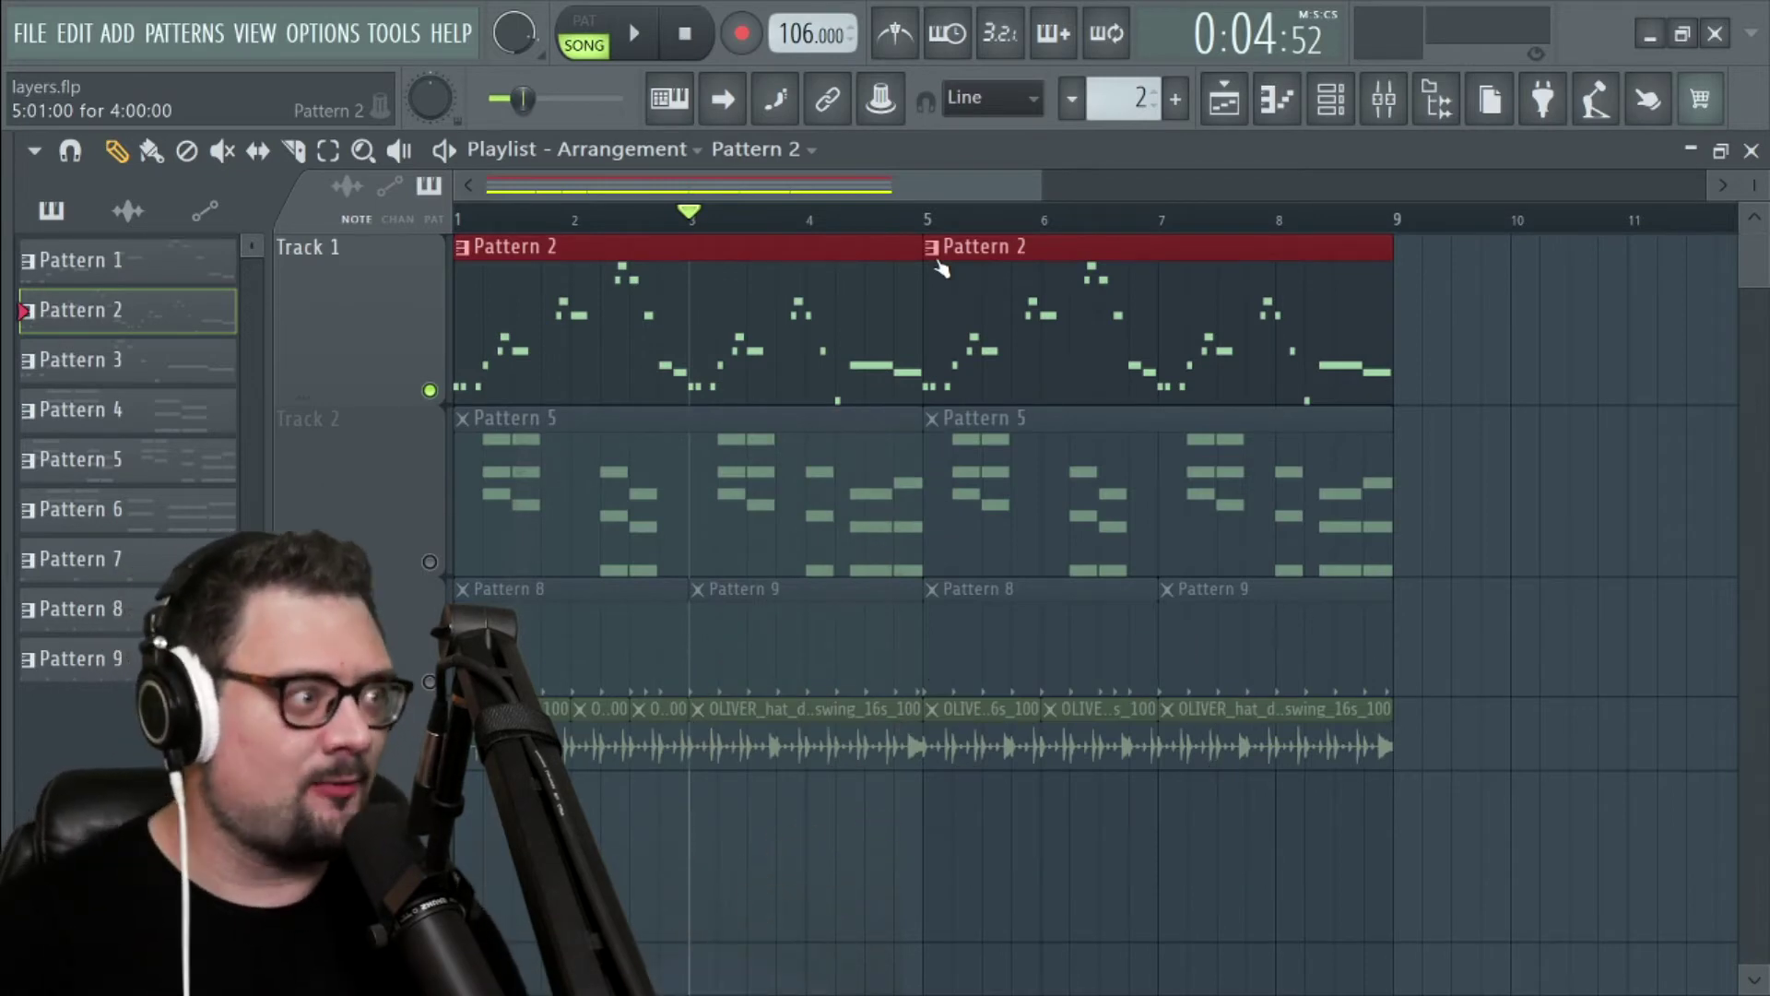
right_click(430, 391)
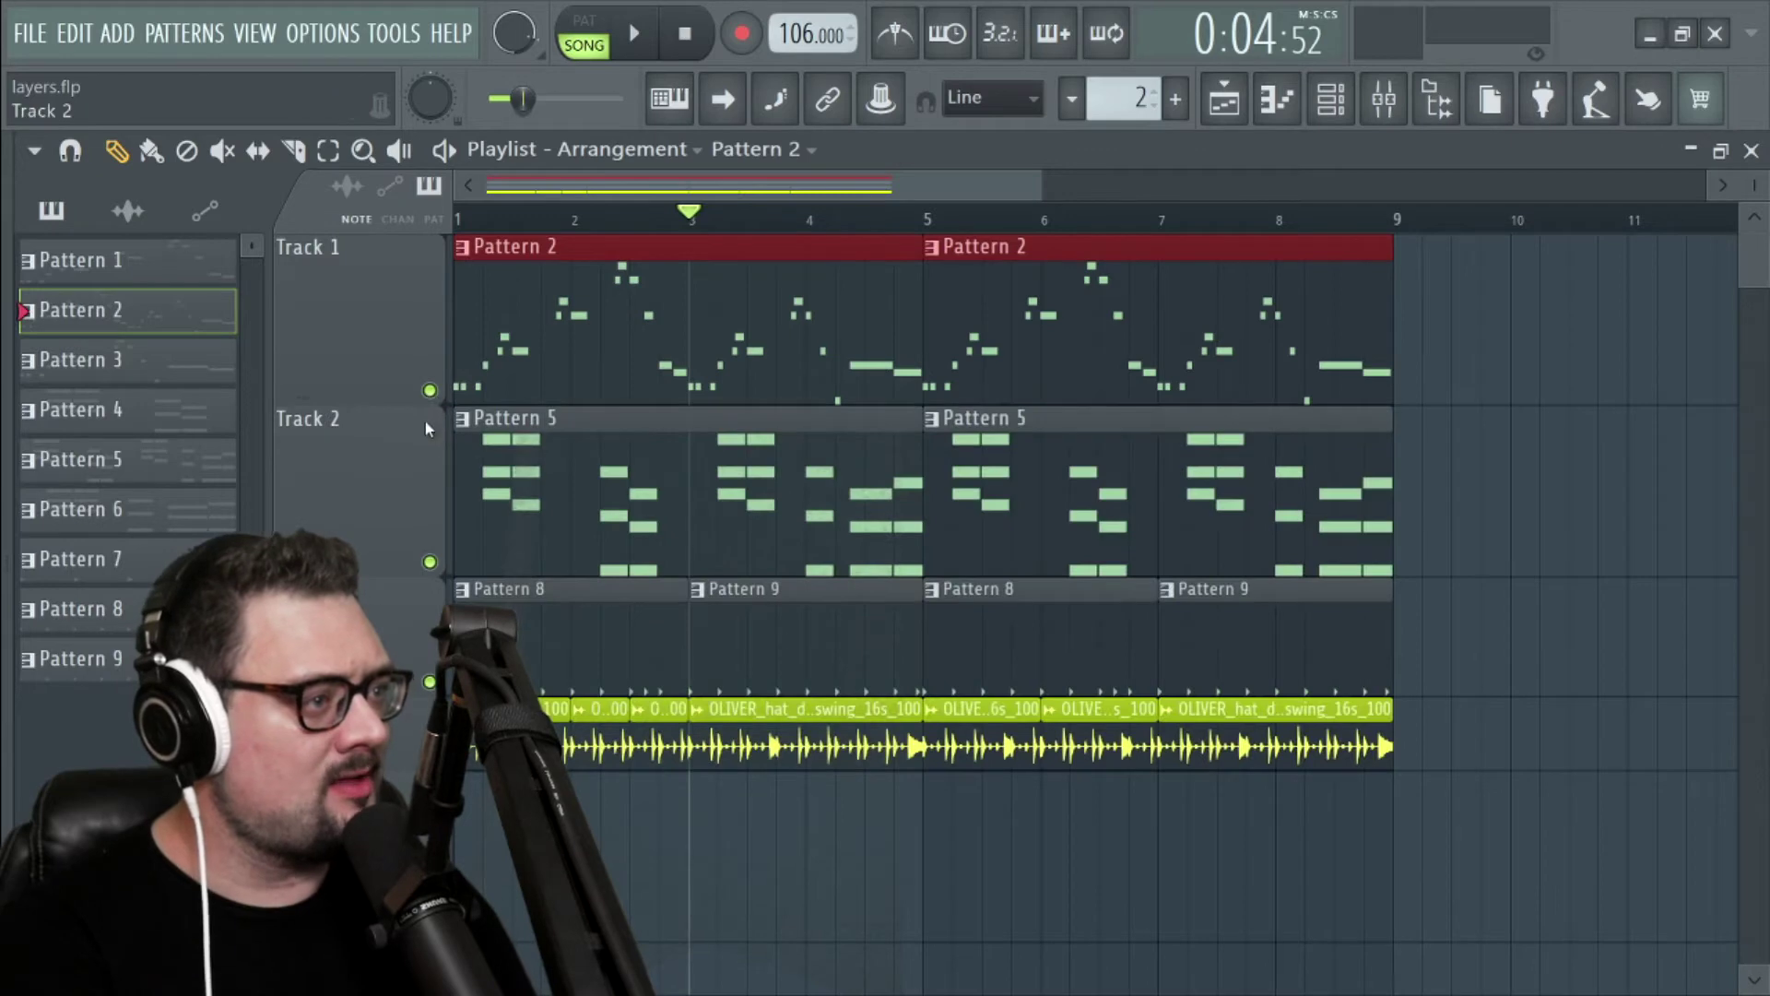
right_click(429, 561)
left_click(459, 220)
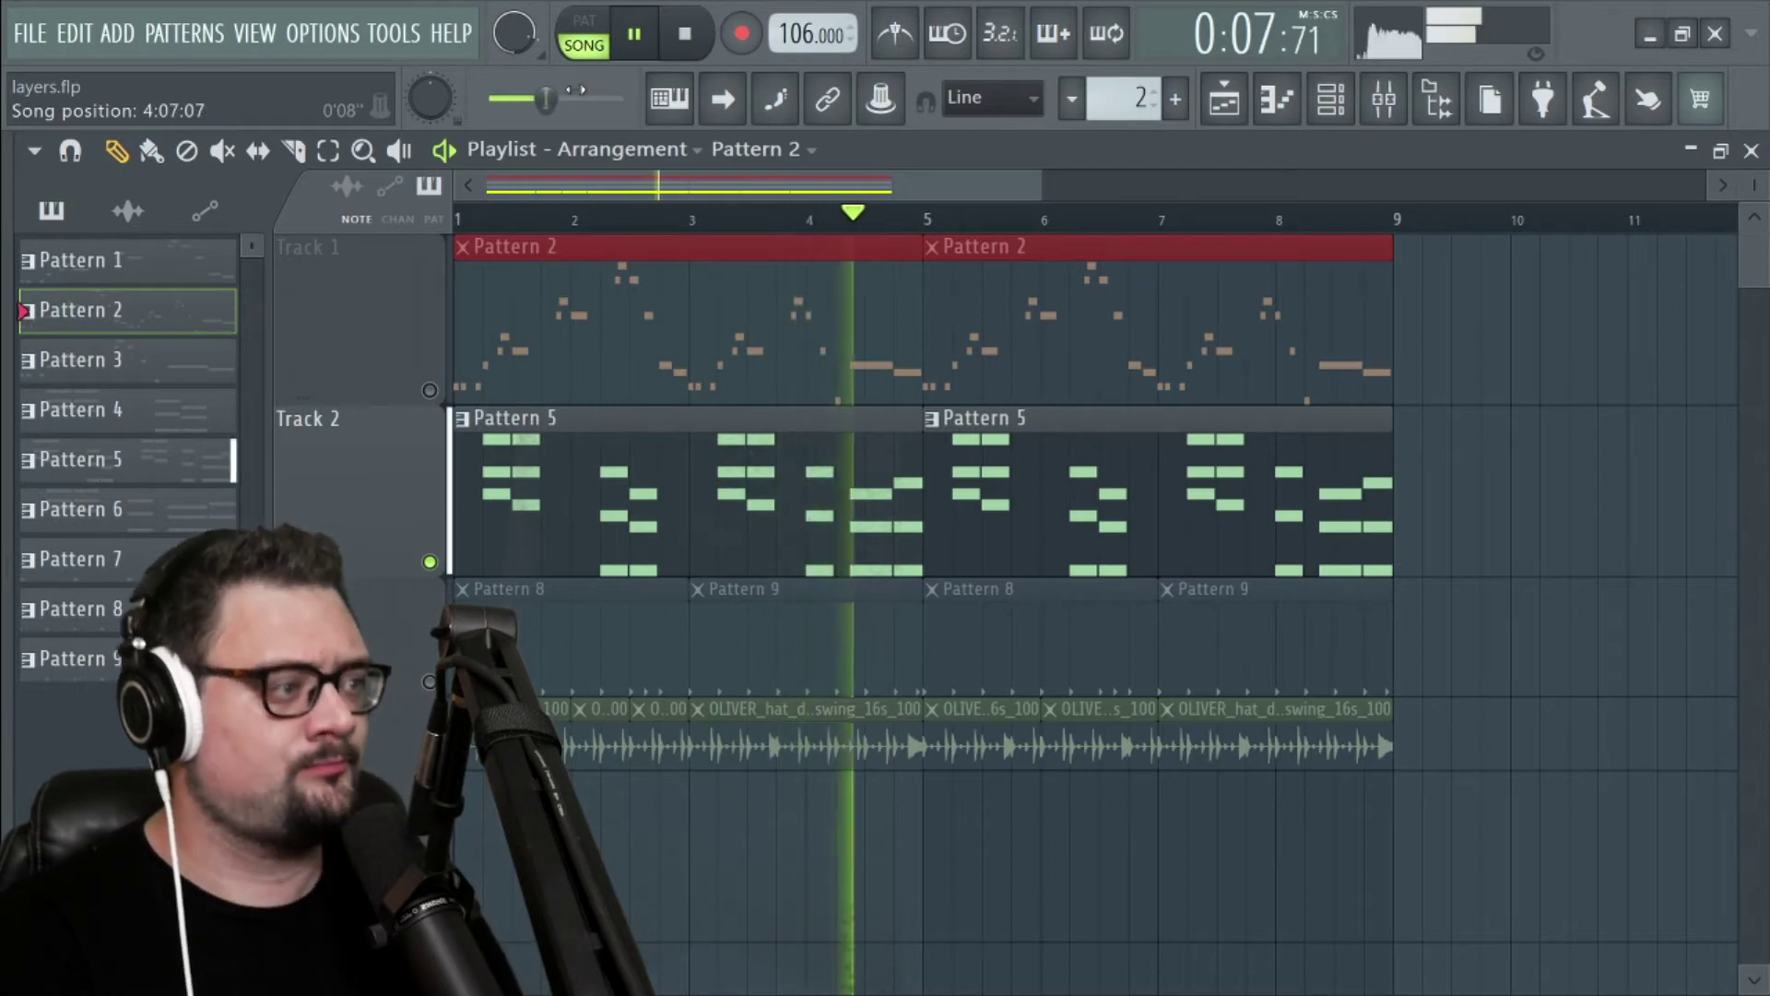
key("space")
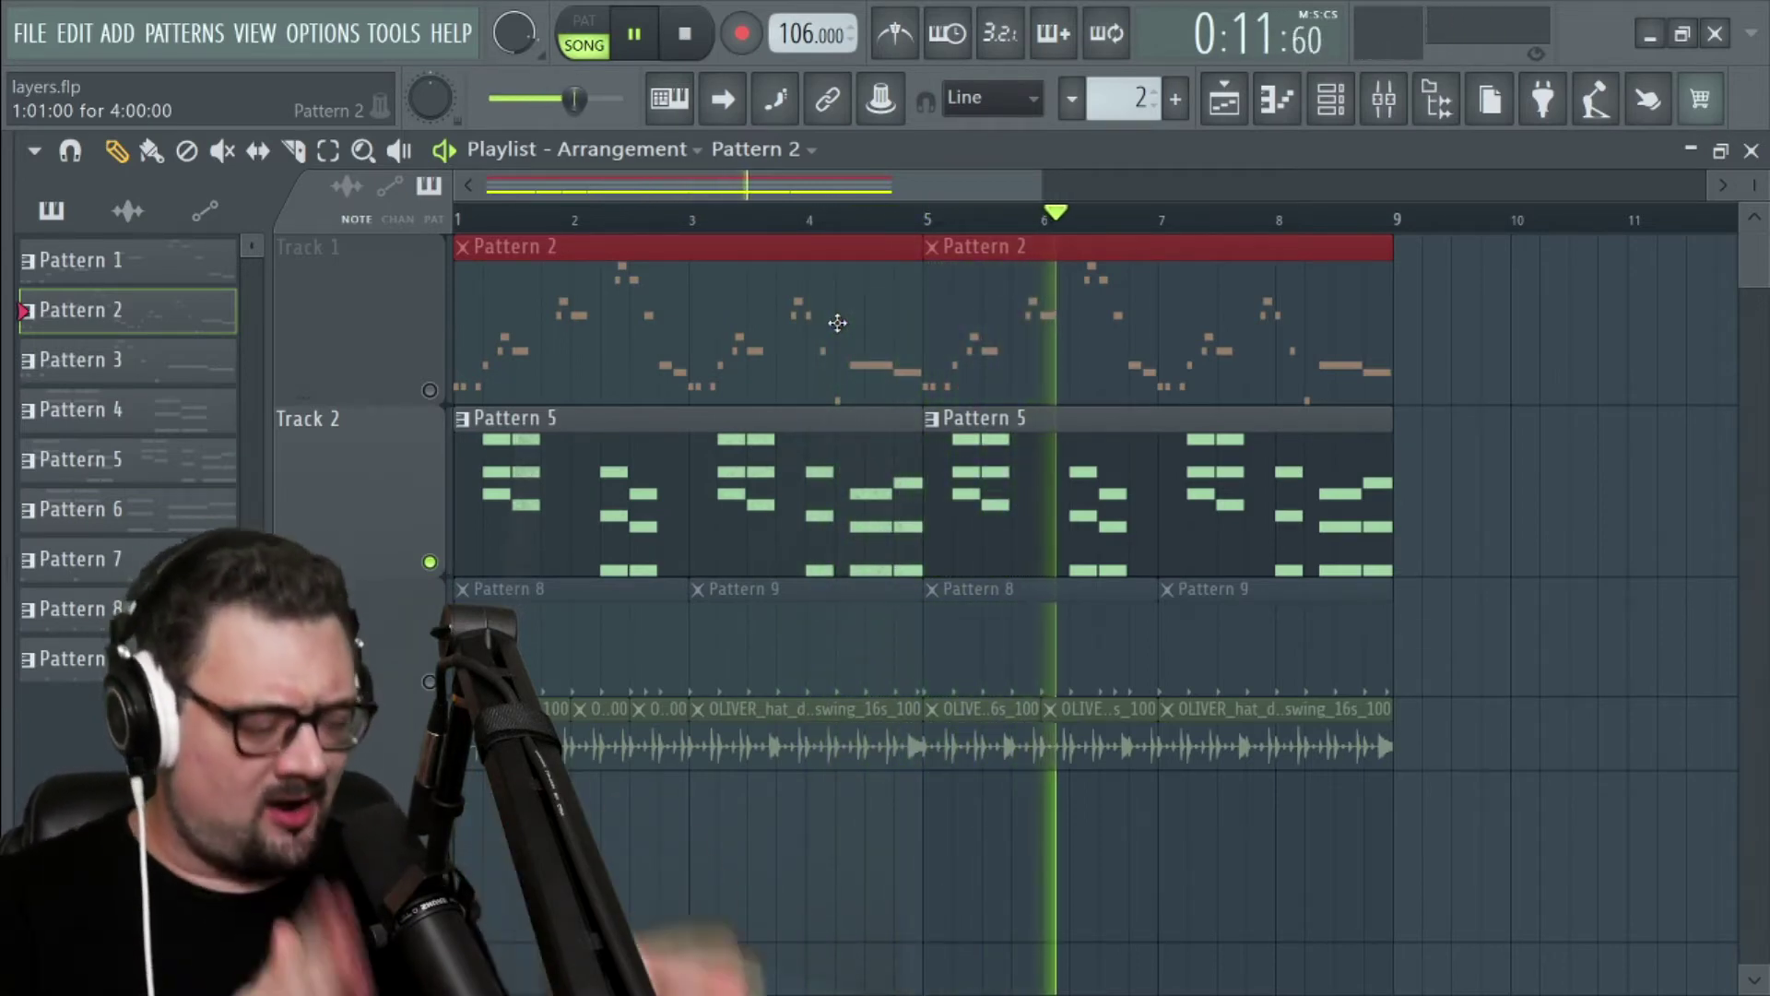
key("space")
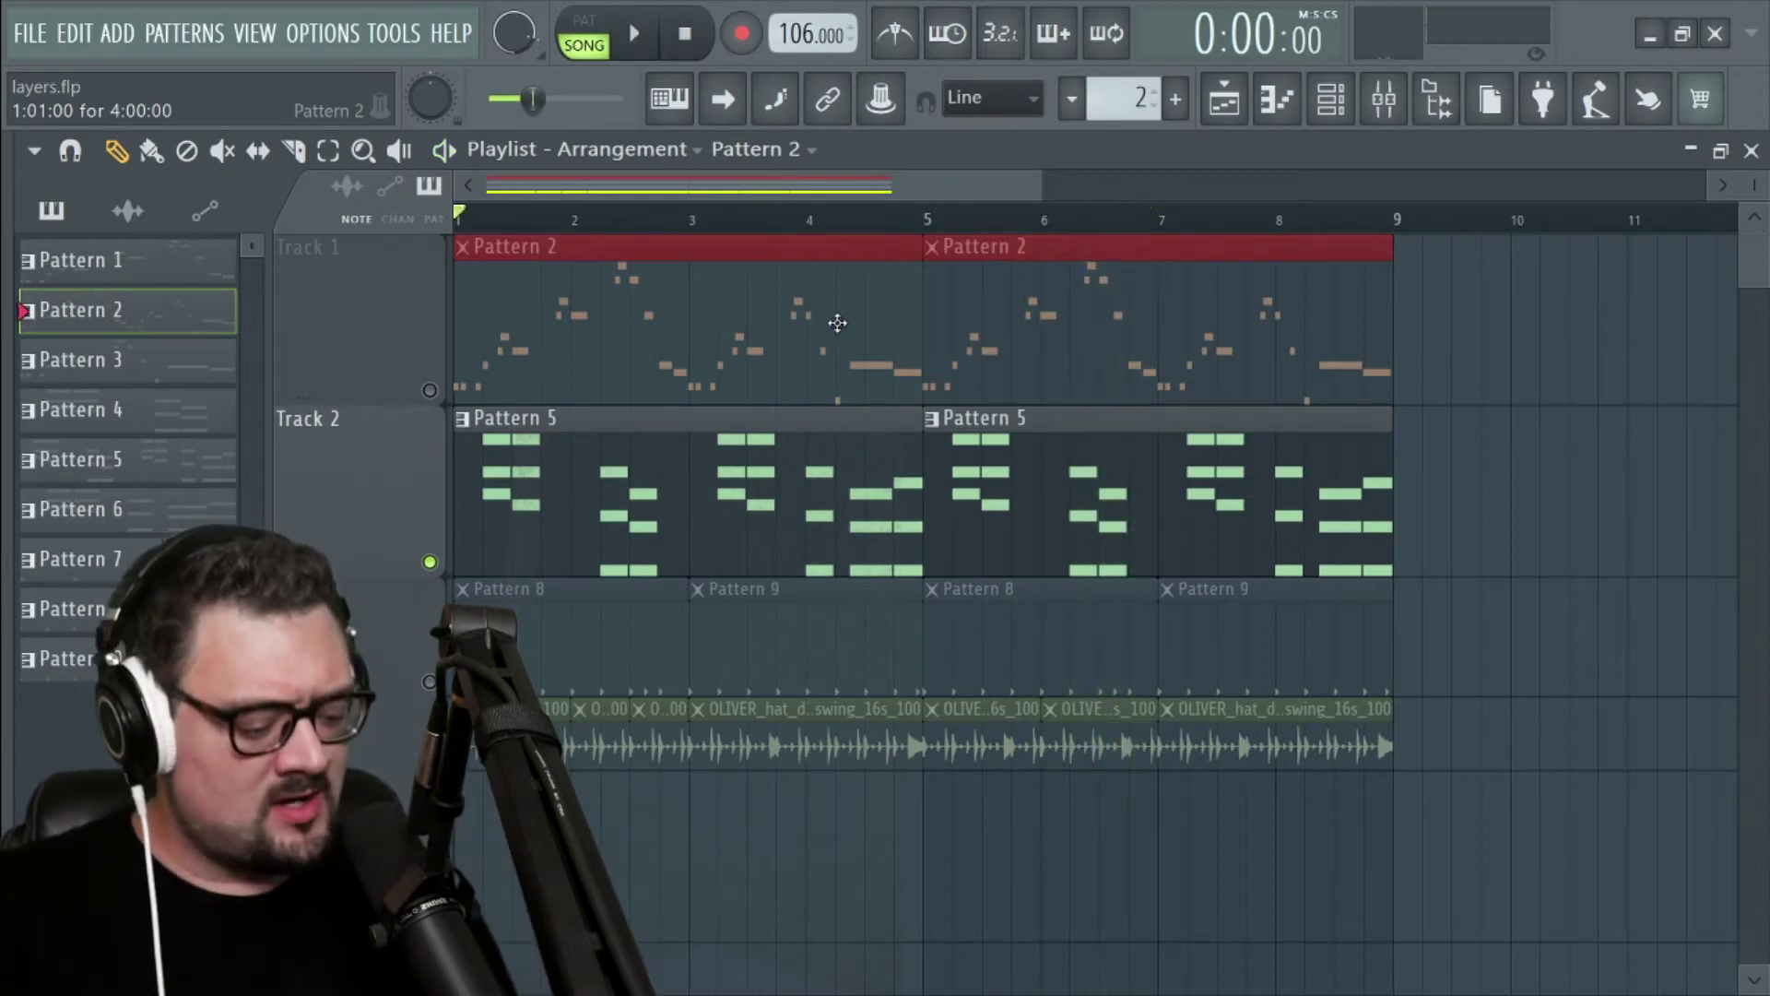
Step: Solo Track 1 and play it briefly, toggling Track 2 on and off and leaving Track 2 muted
right_click(430, 390)
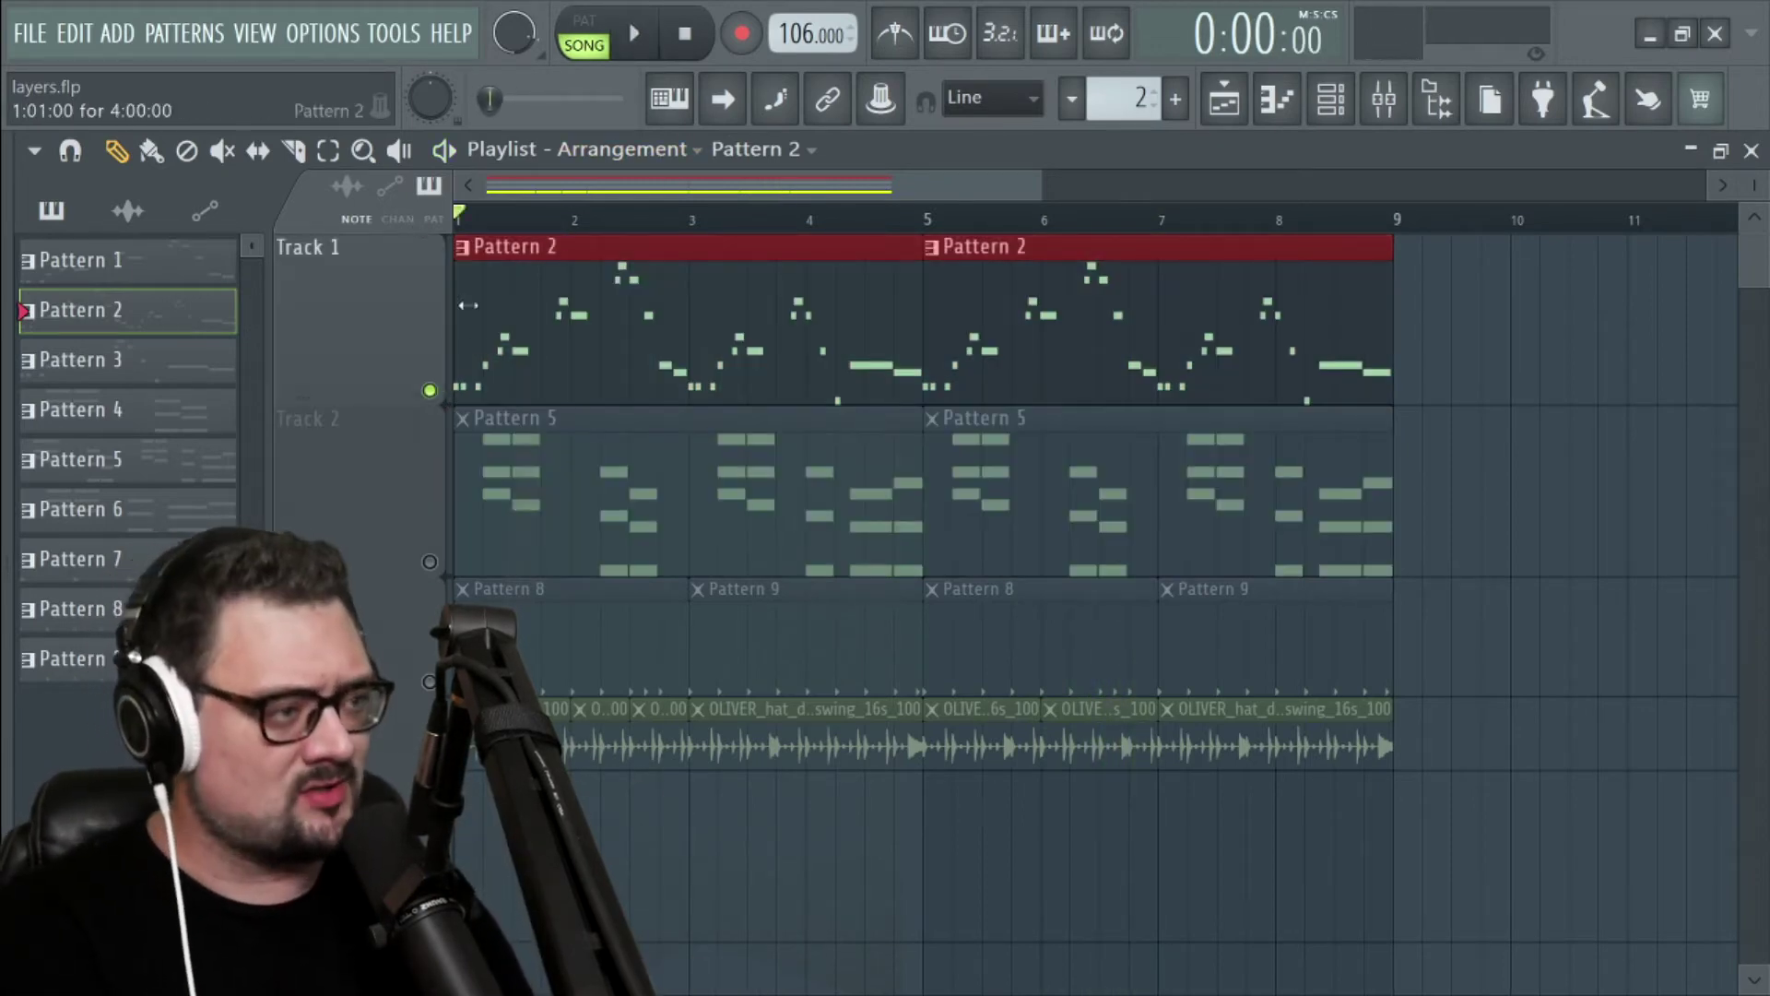
left_click(430, 561)
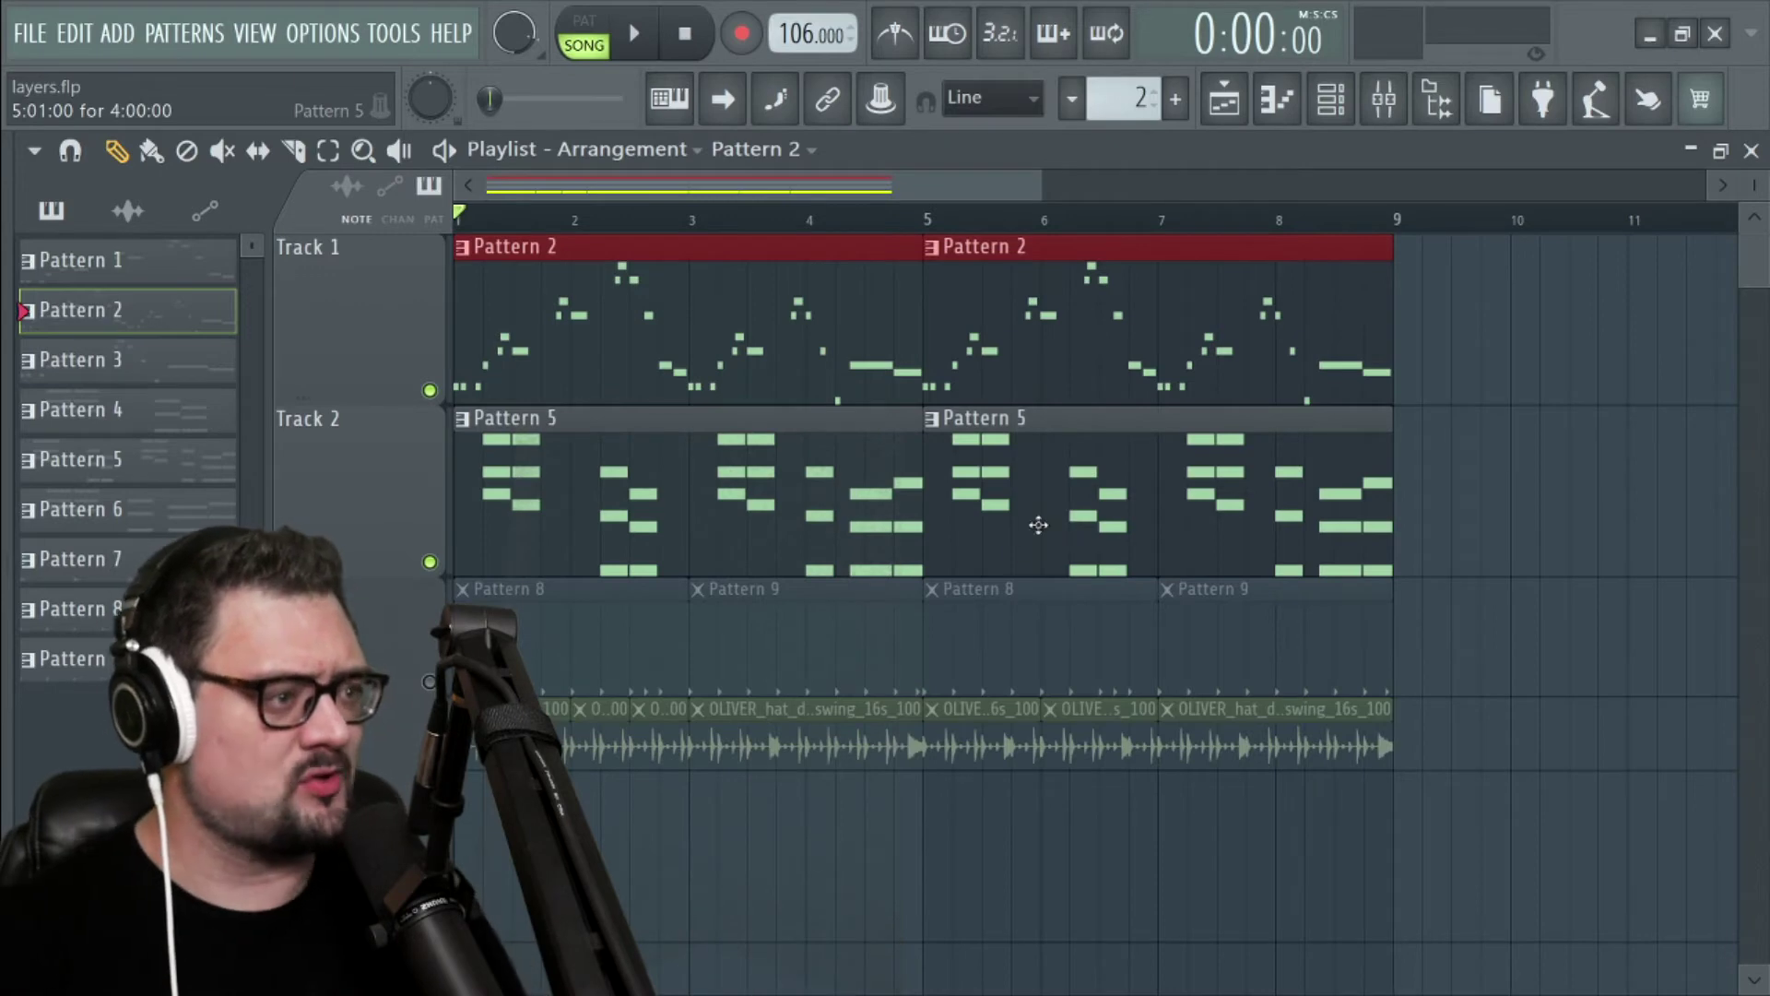
left_click(429, 560)
key("space")
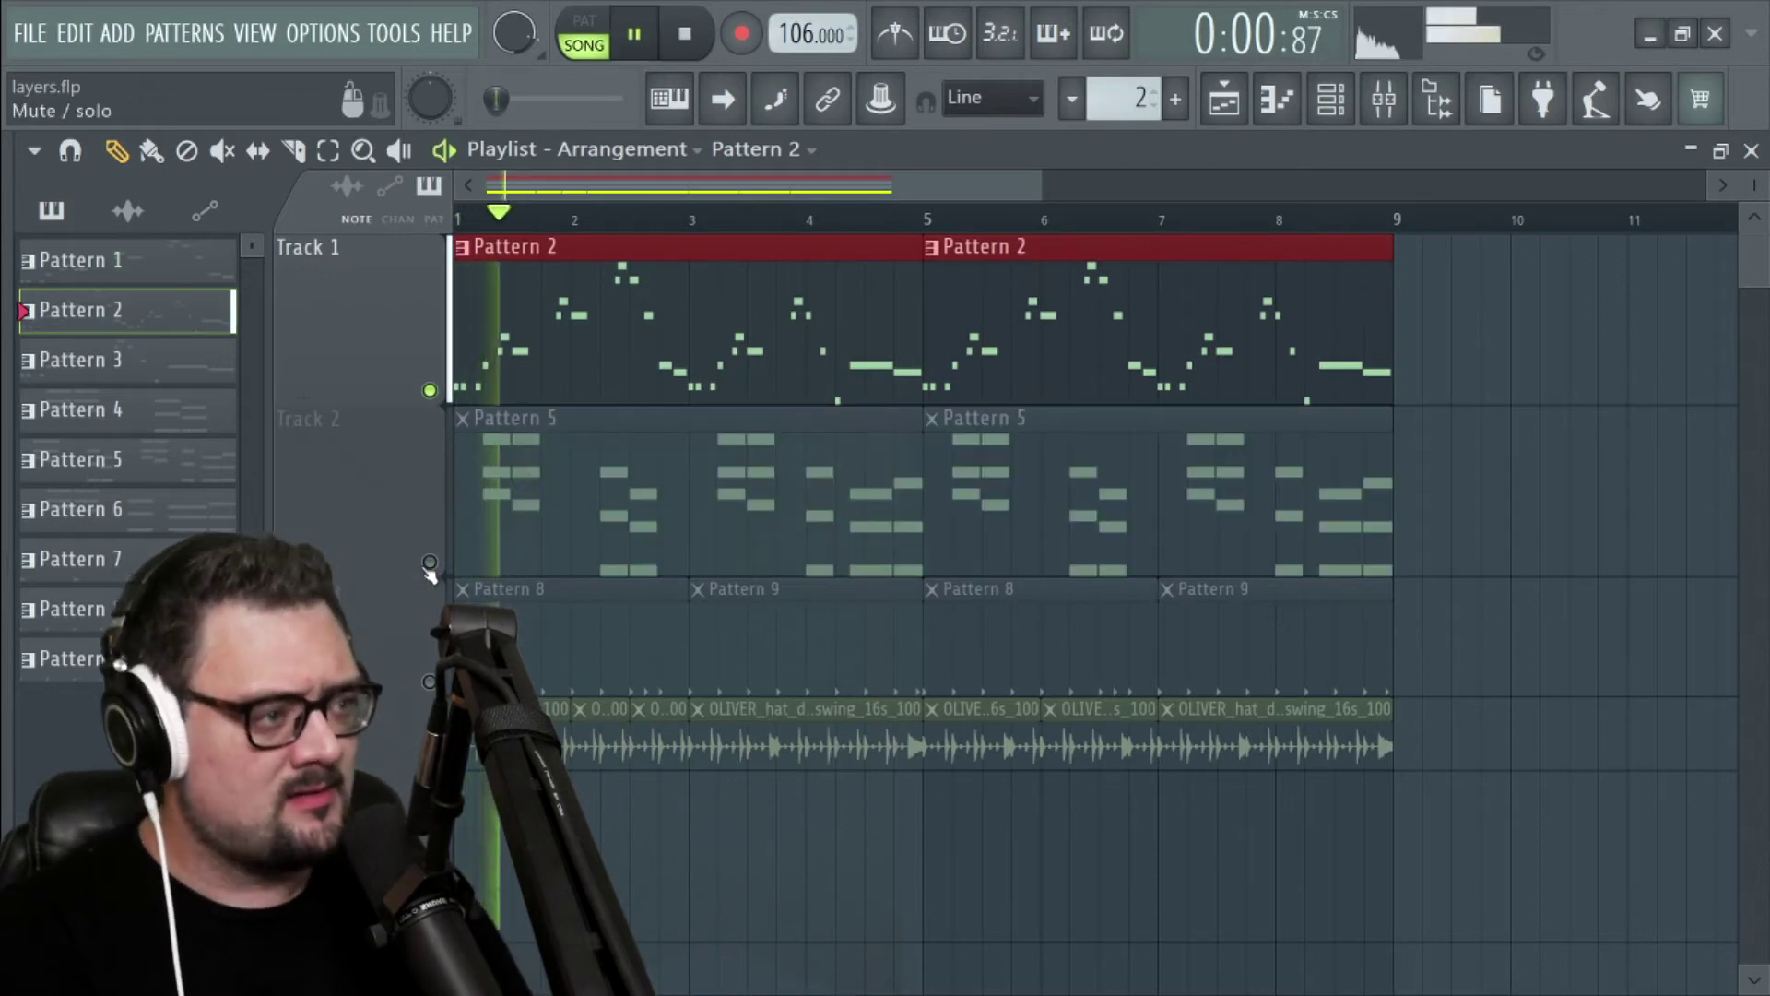
key("space")
left_click(430, 562)
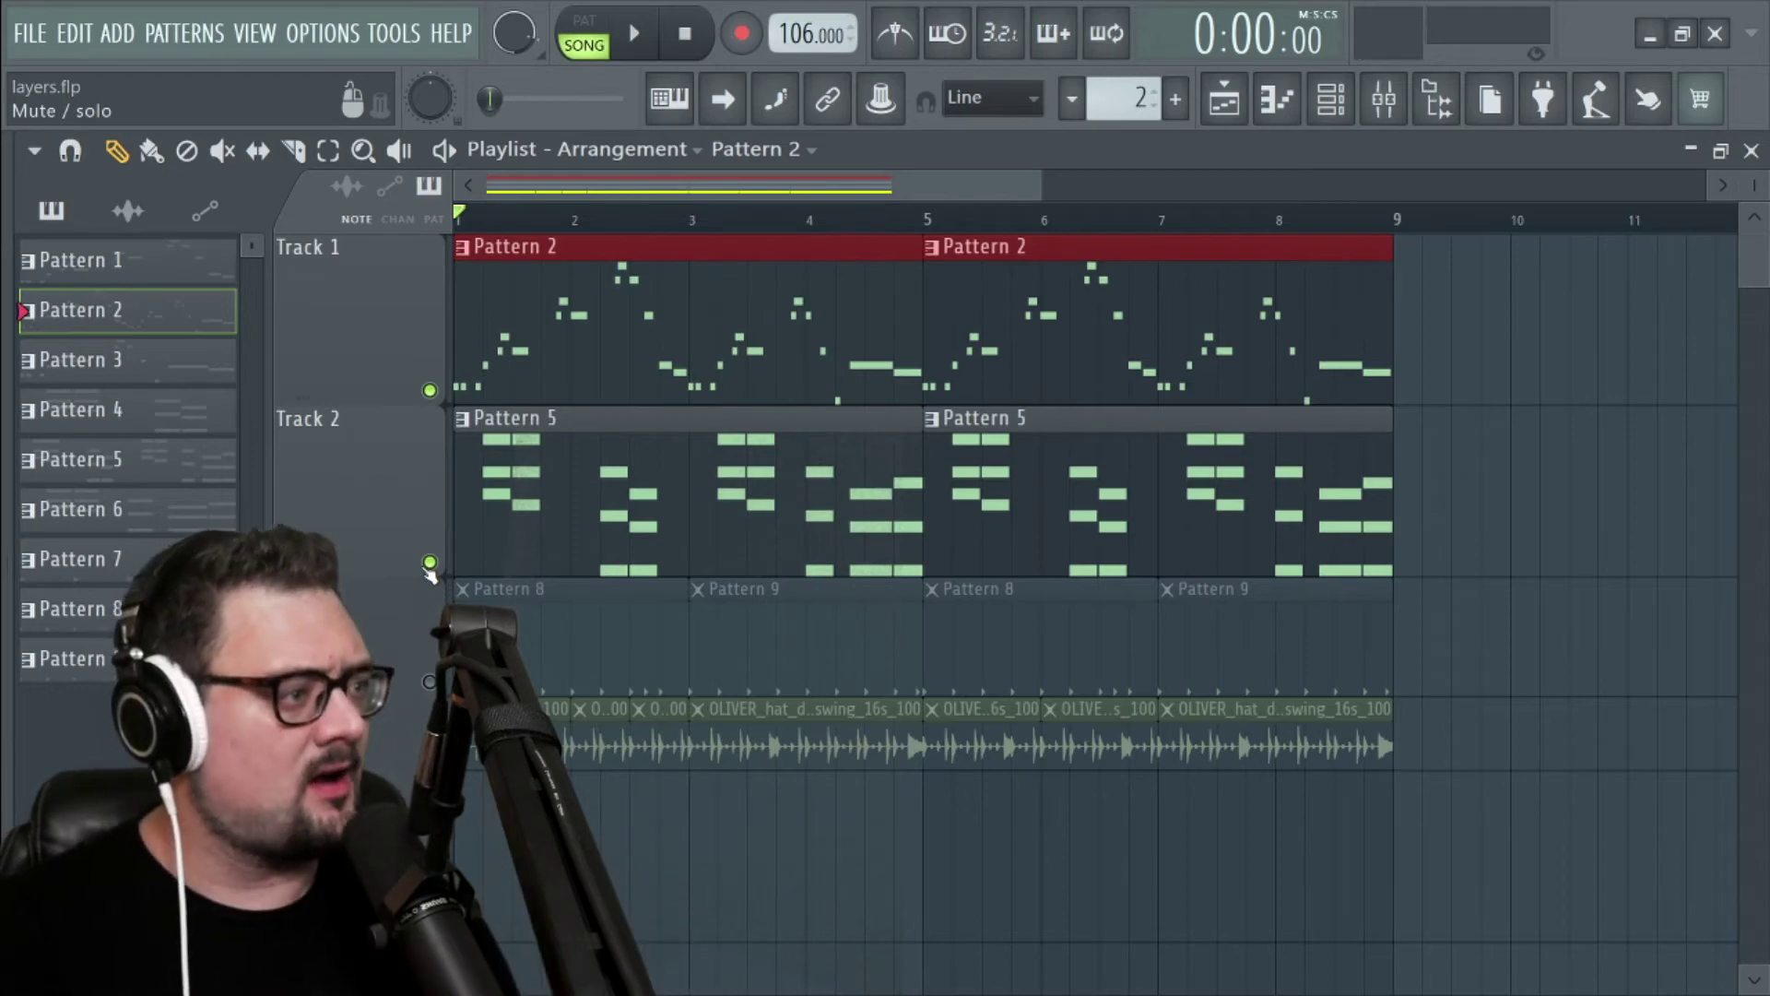
left_click(430, 564)
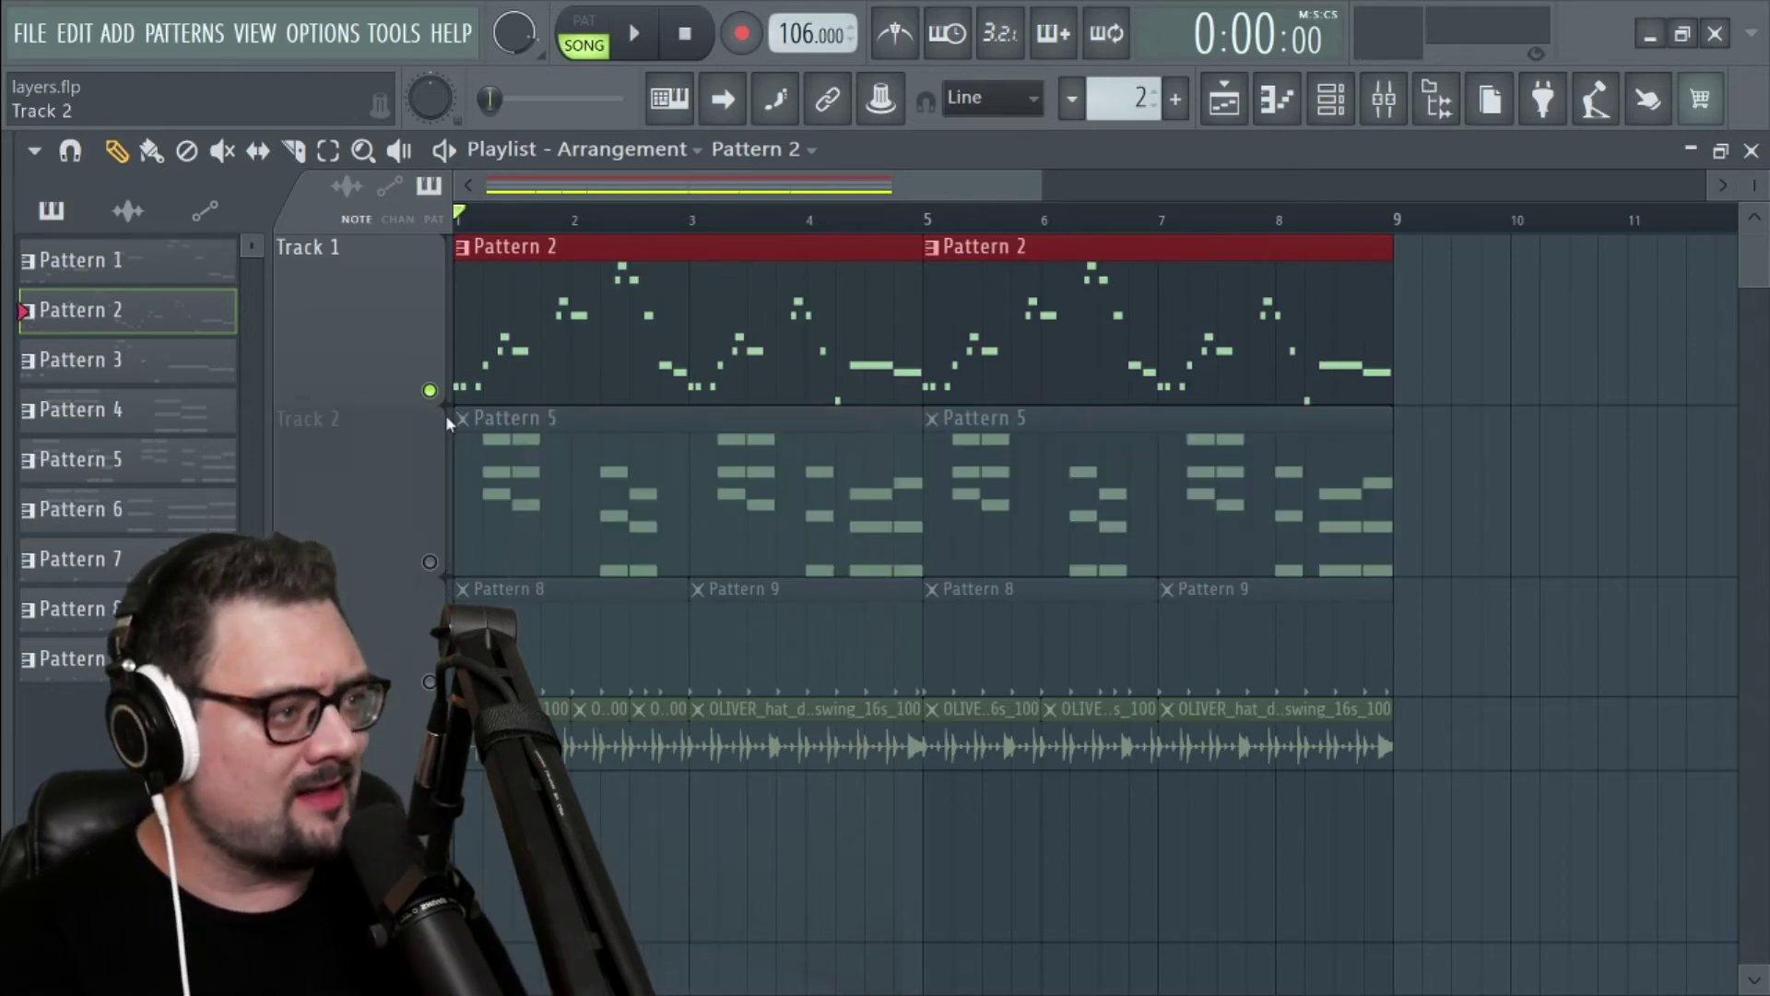
Step: Silence Track 1 and solo Track 3 to play Patterns 8 and 9 alone, then stop playback
left_click(429, 390)
left_click(430, 758)
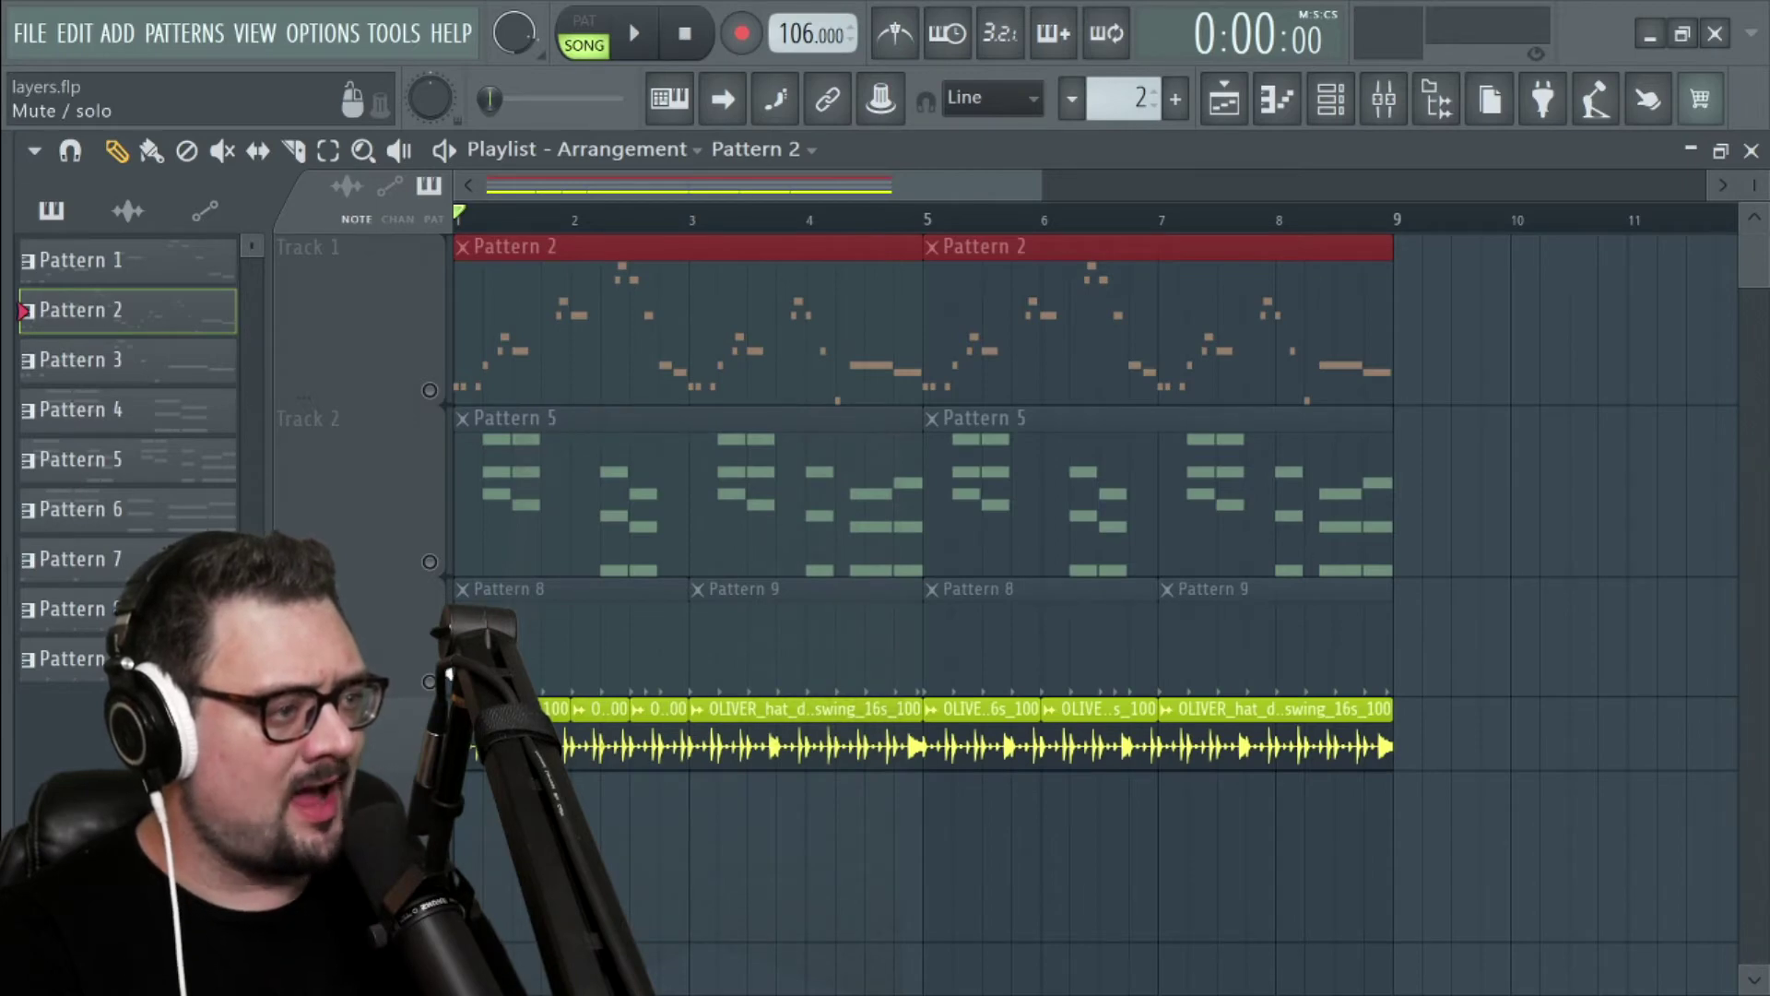
right_click(429, 683)
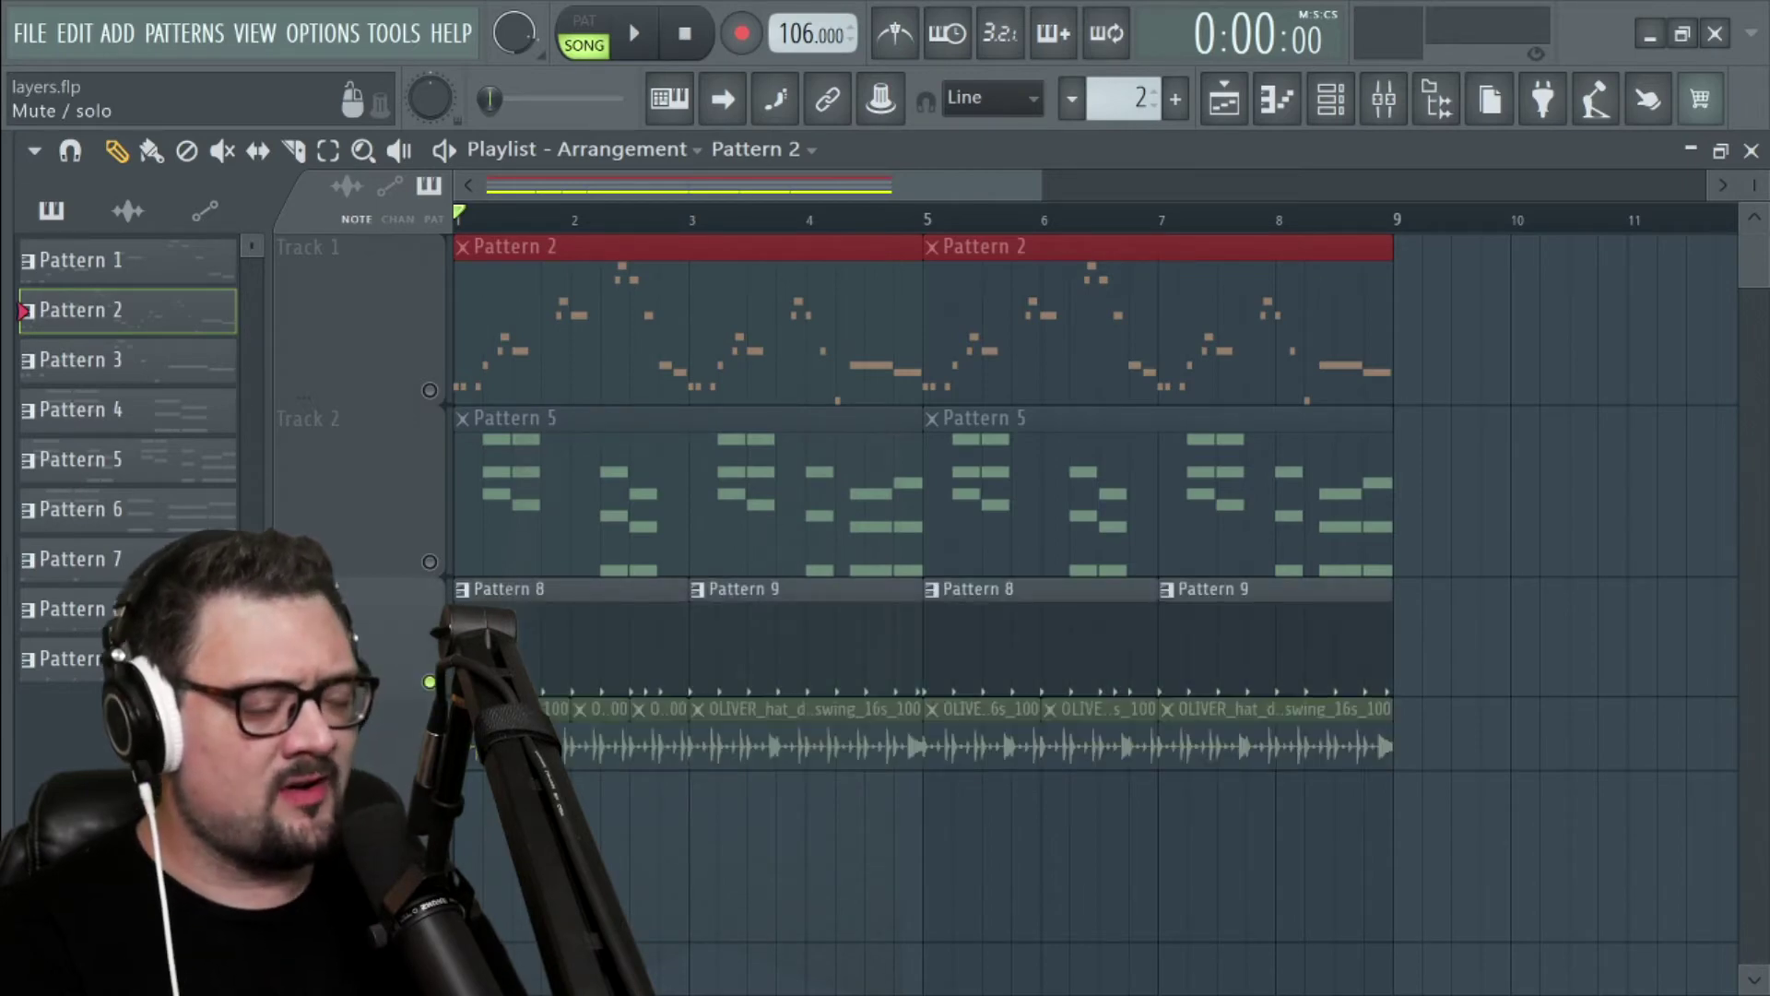
key("space")
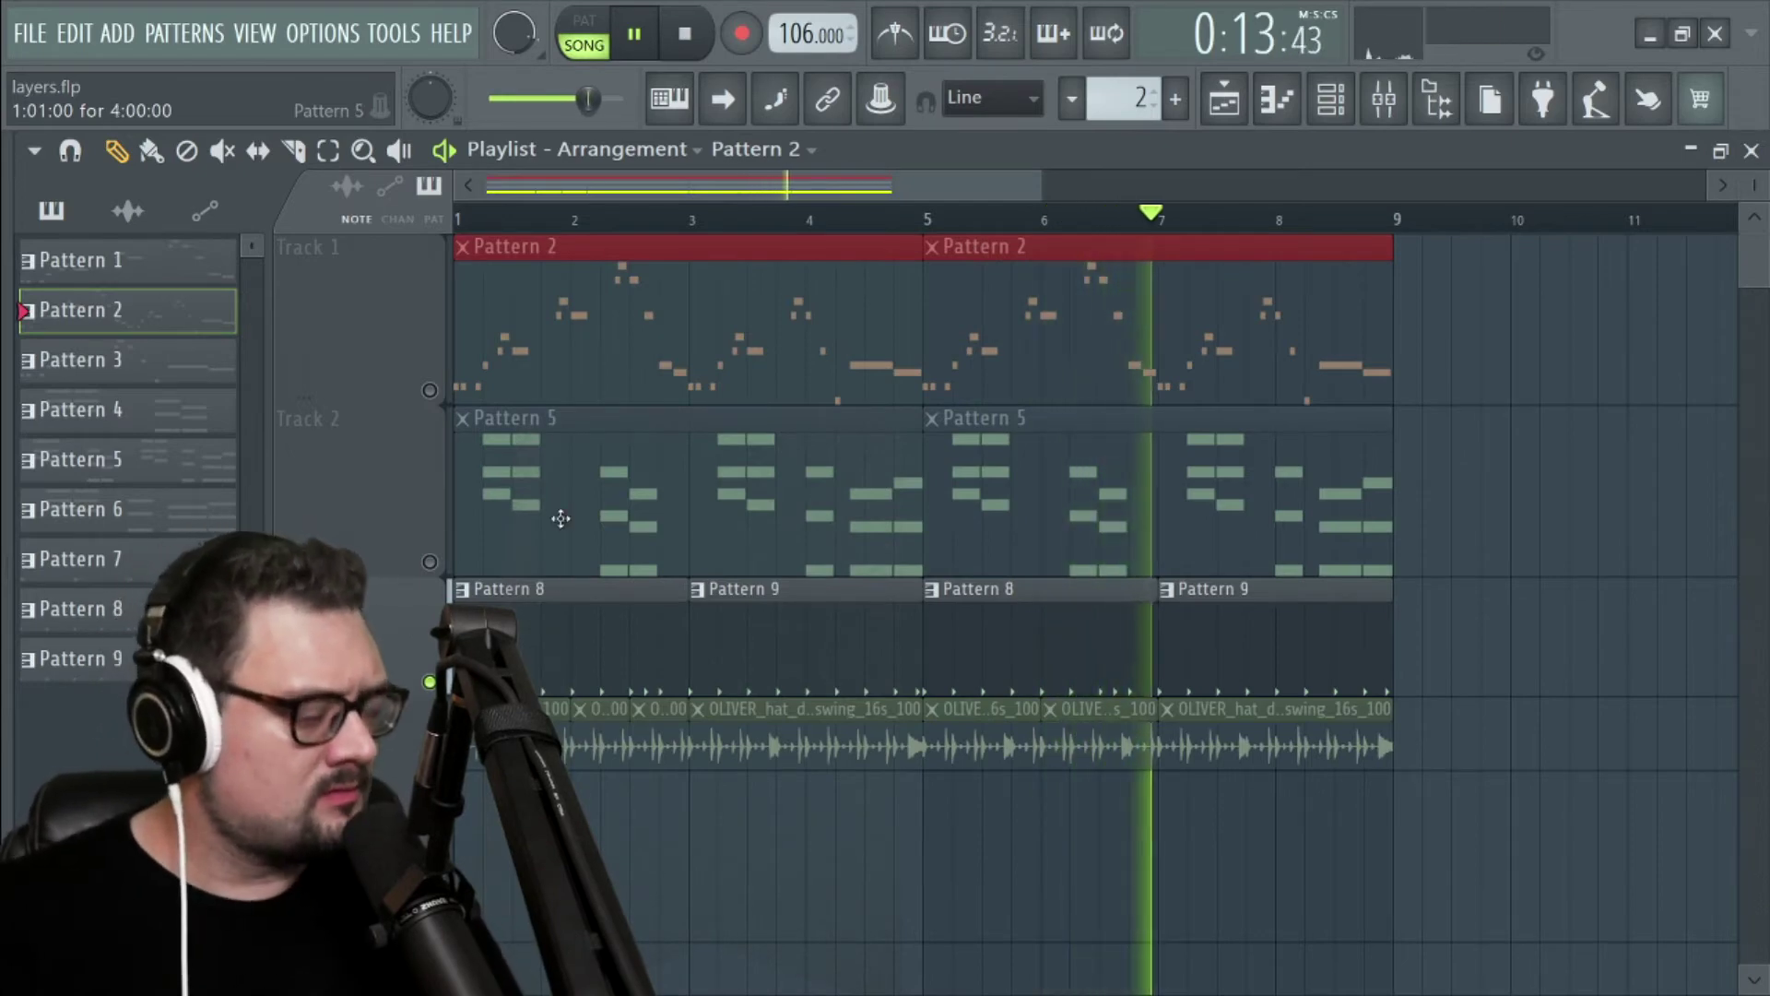
key("space")
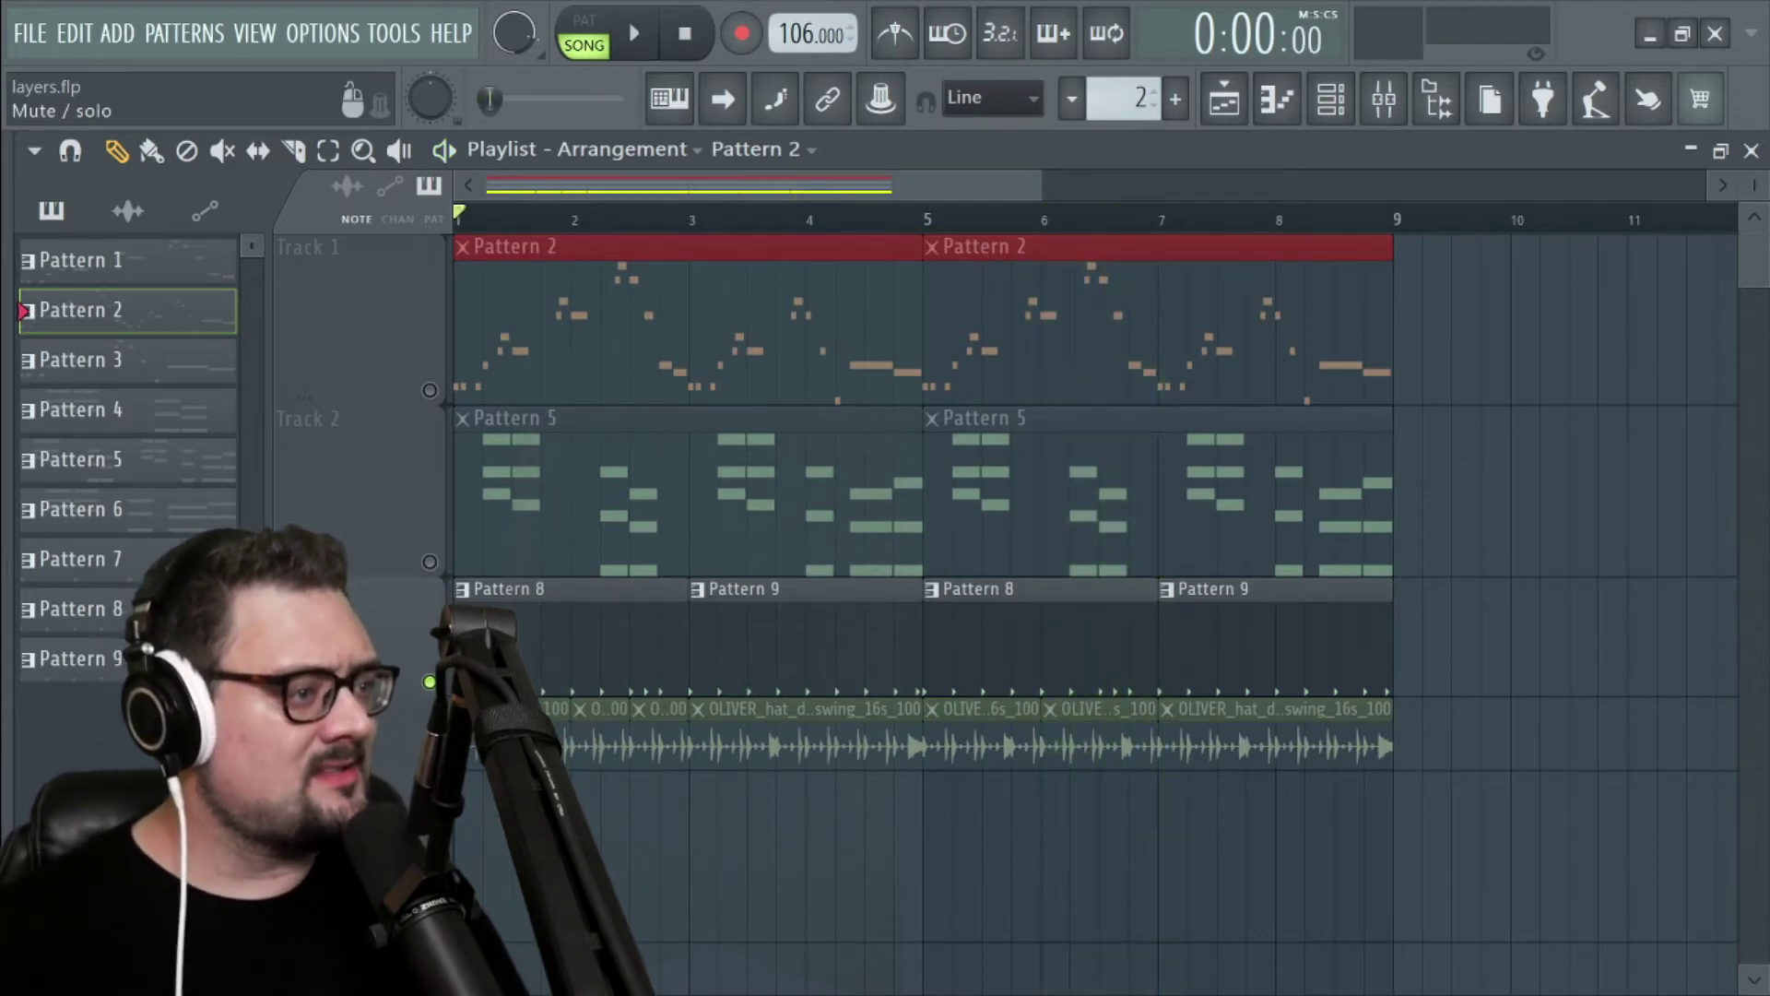
Step: Unmute Track 4 and play its hat loop both with and without Track 3, leaving both tracks active with playback stopped
left_click(430, 760)
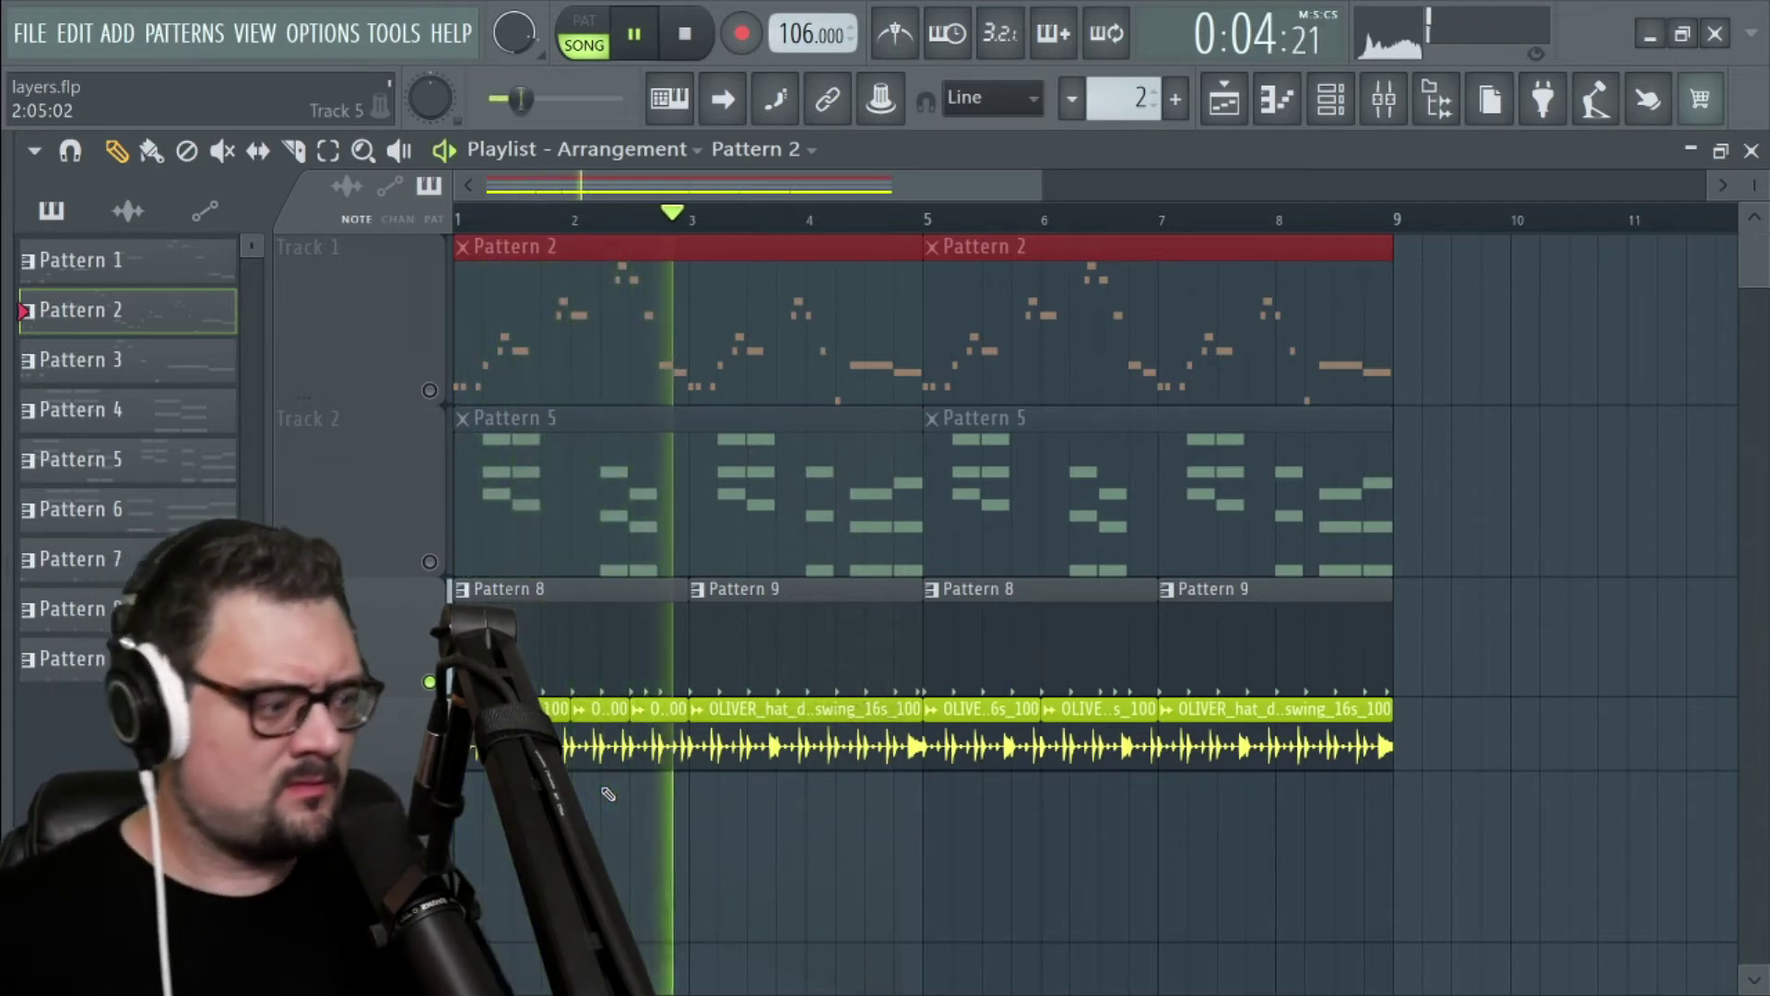
key("space")
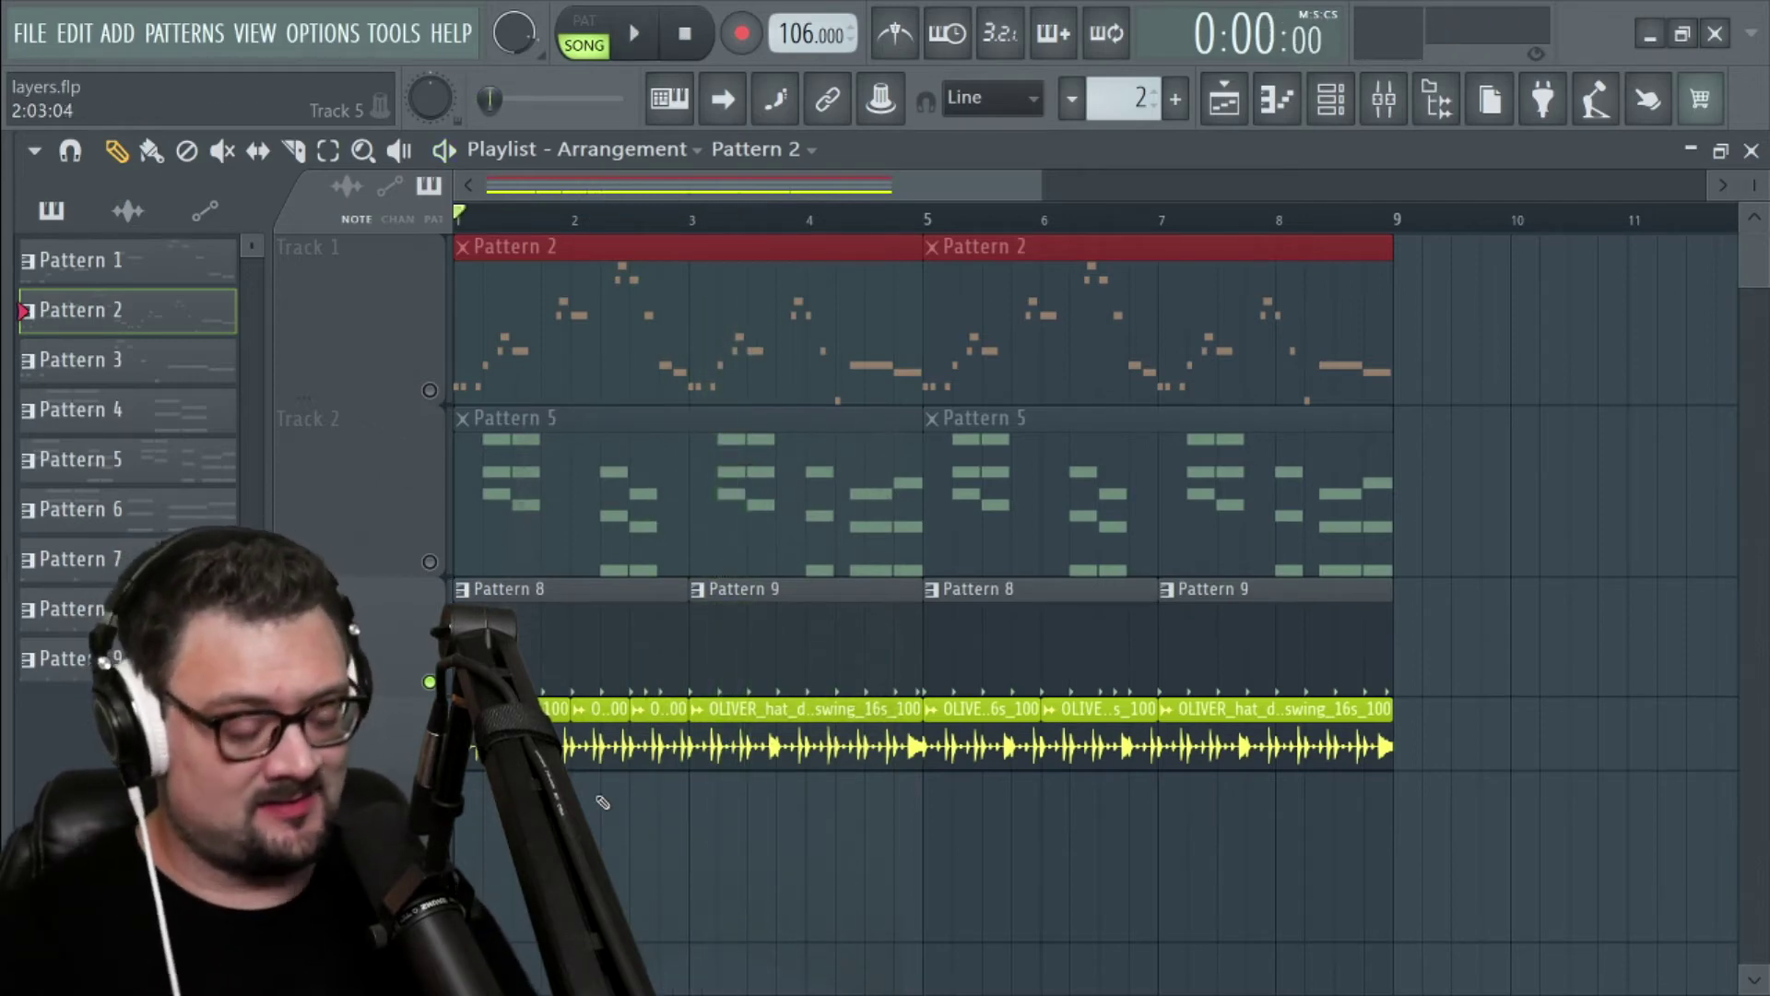
left_click(430, 681)
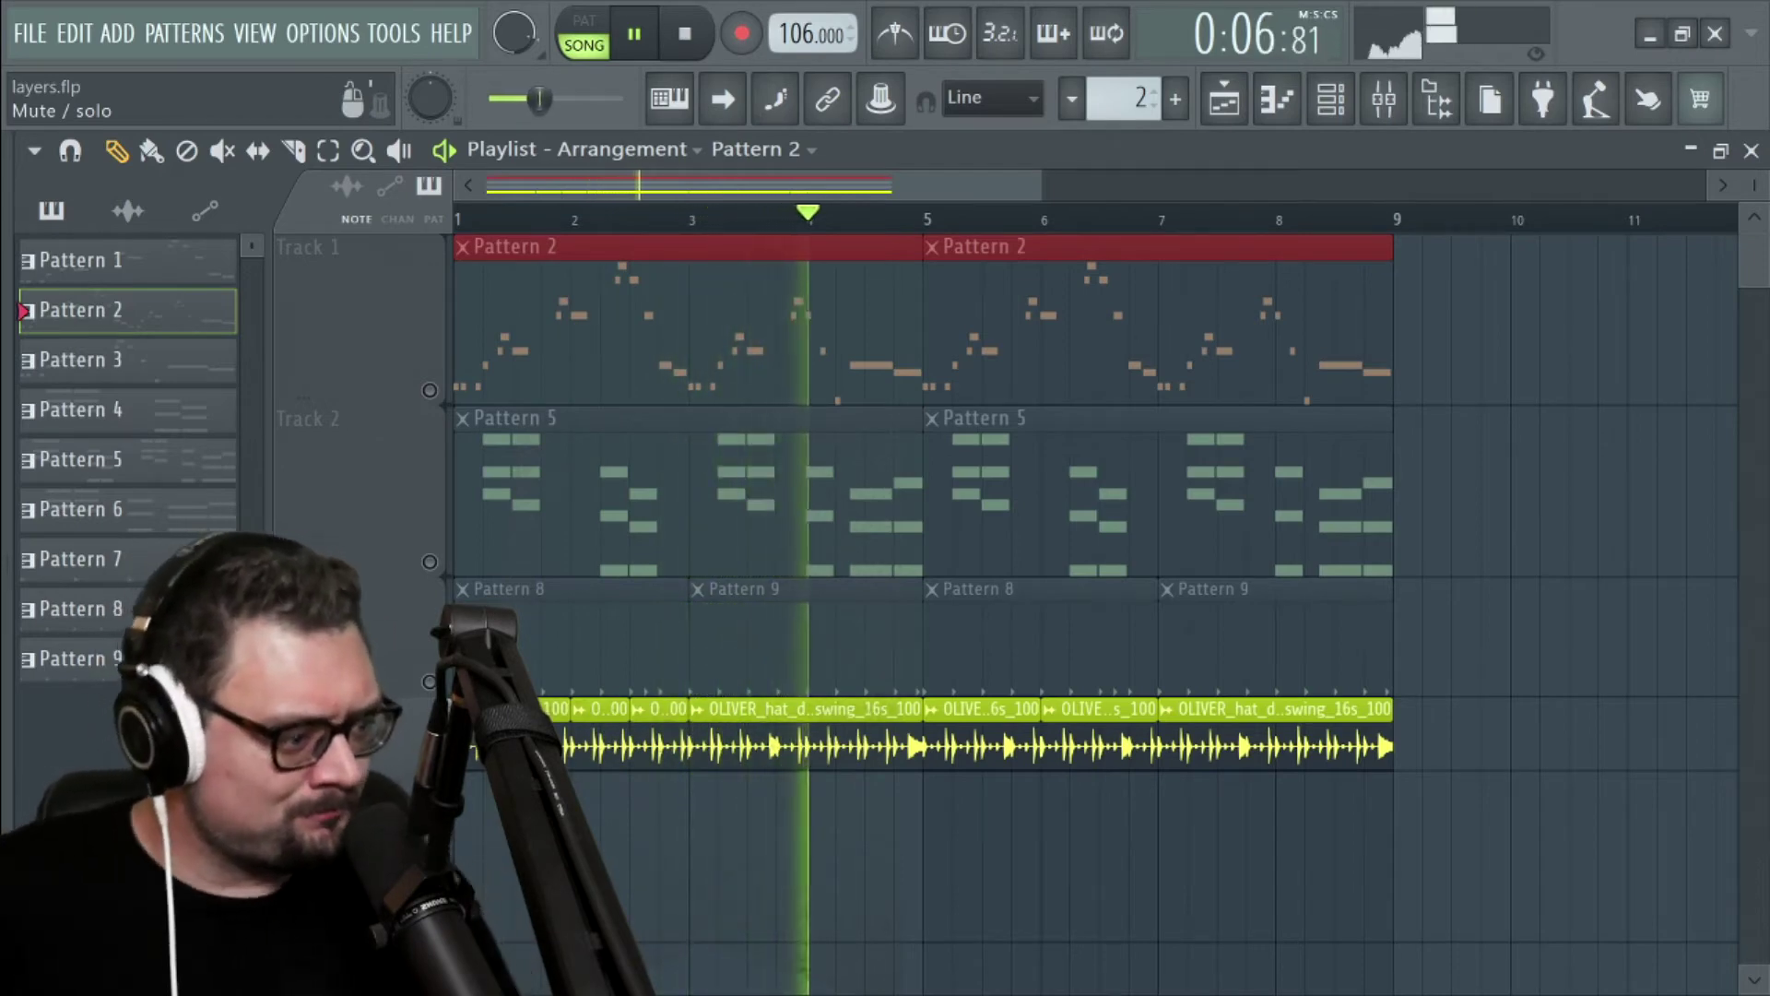
key("space")
left_click(430, 682)
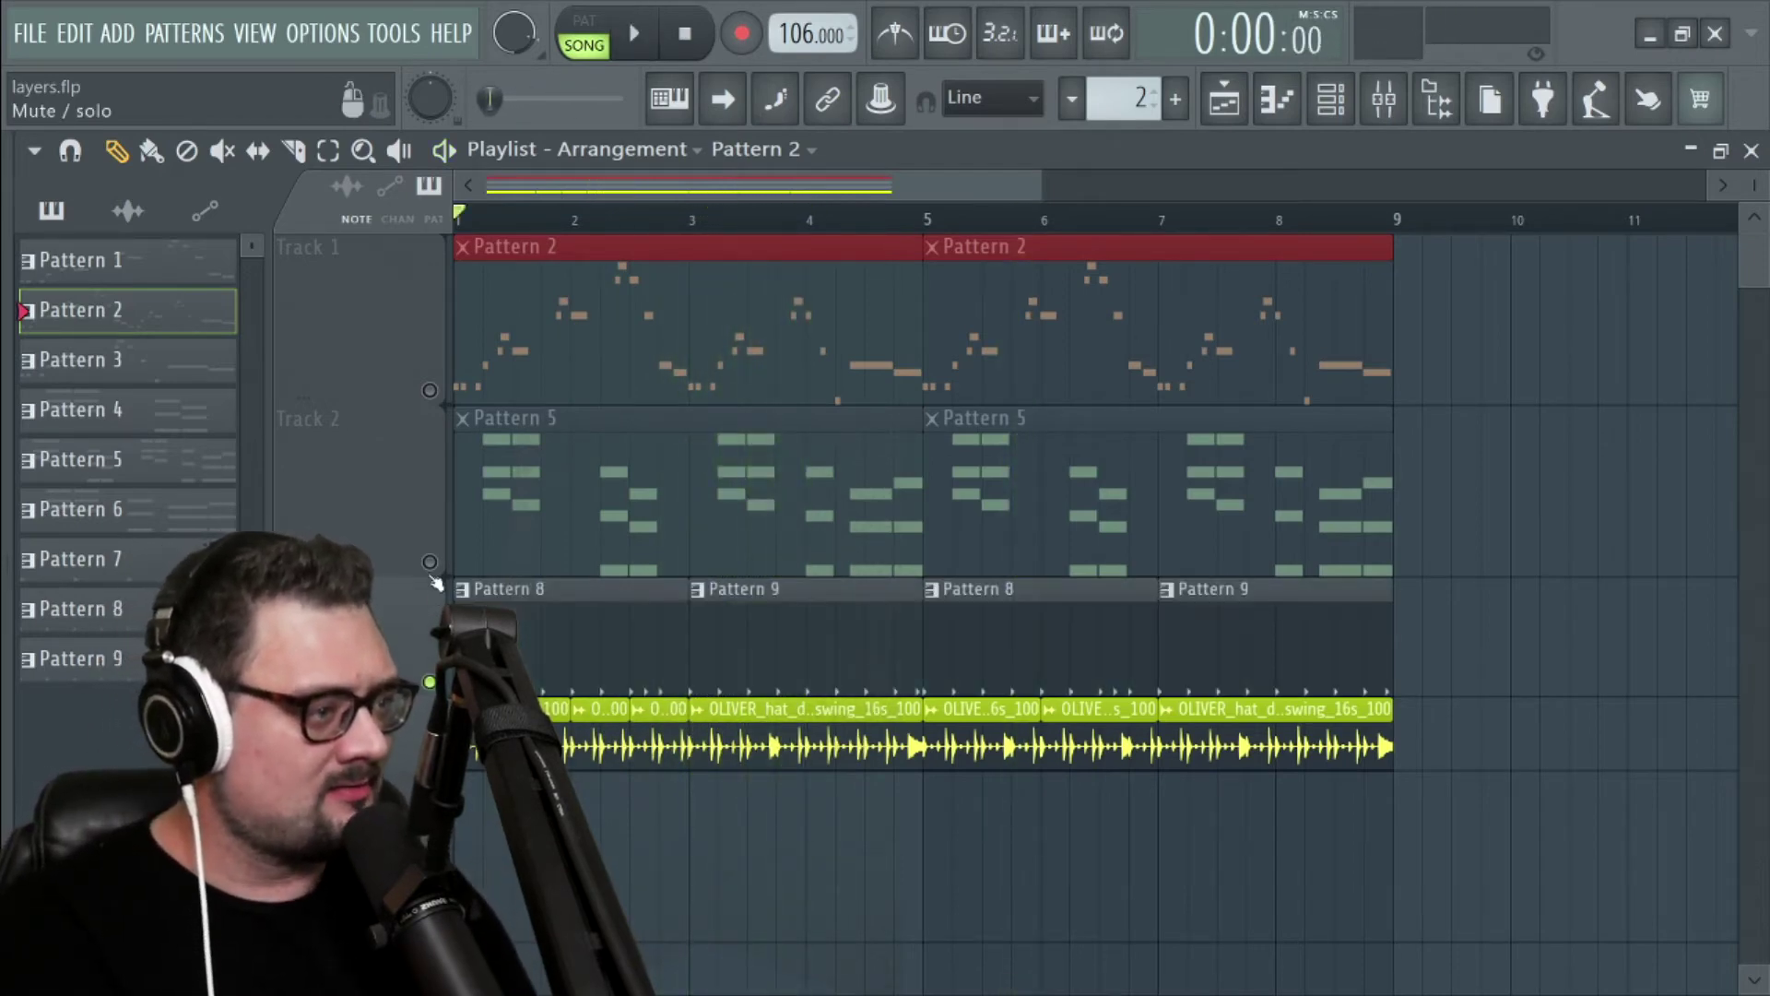
Step: Add Track 2 and listen to it with Tracks 3 and 4, then unmute Track 1 and play the full arrangement
left_click(430, 561)
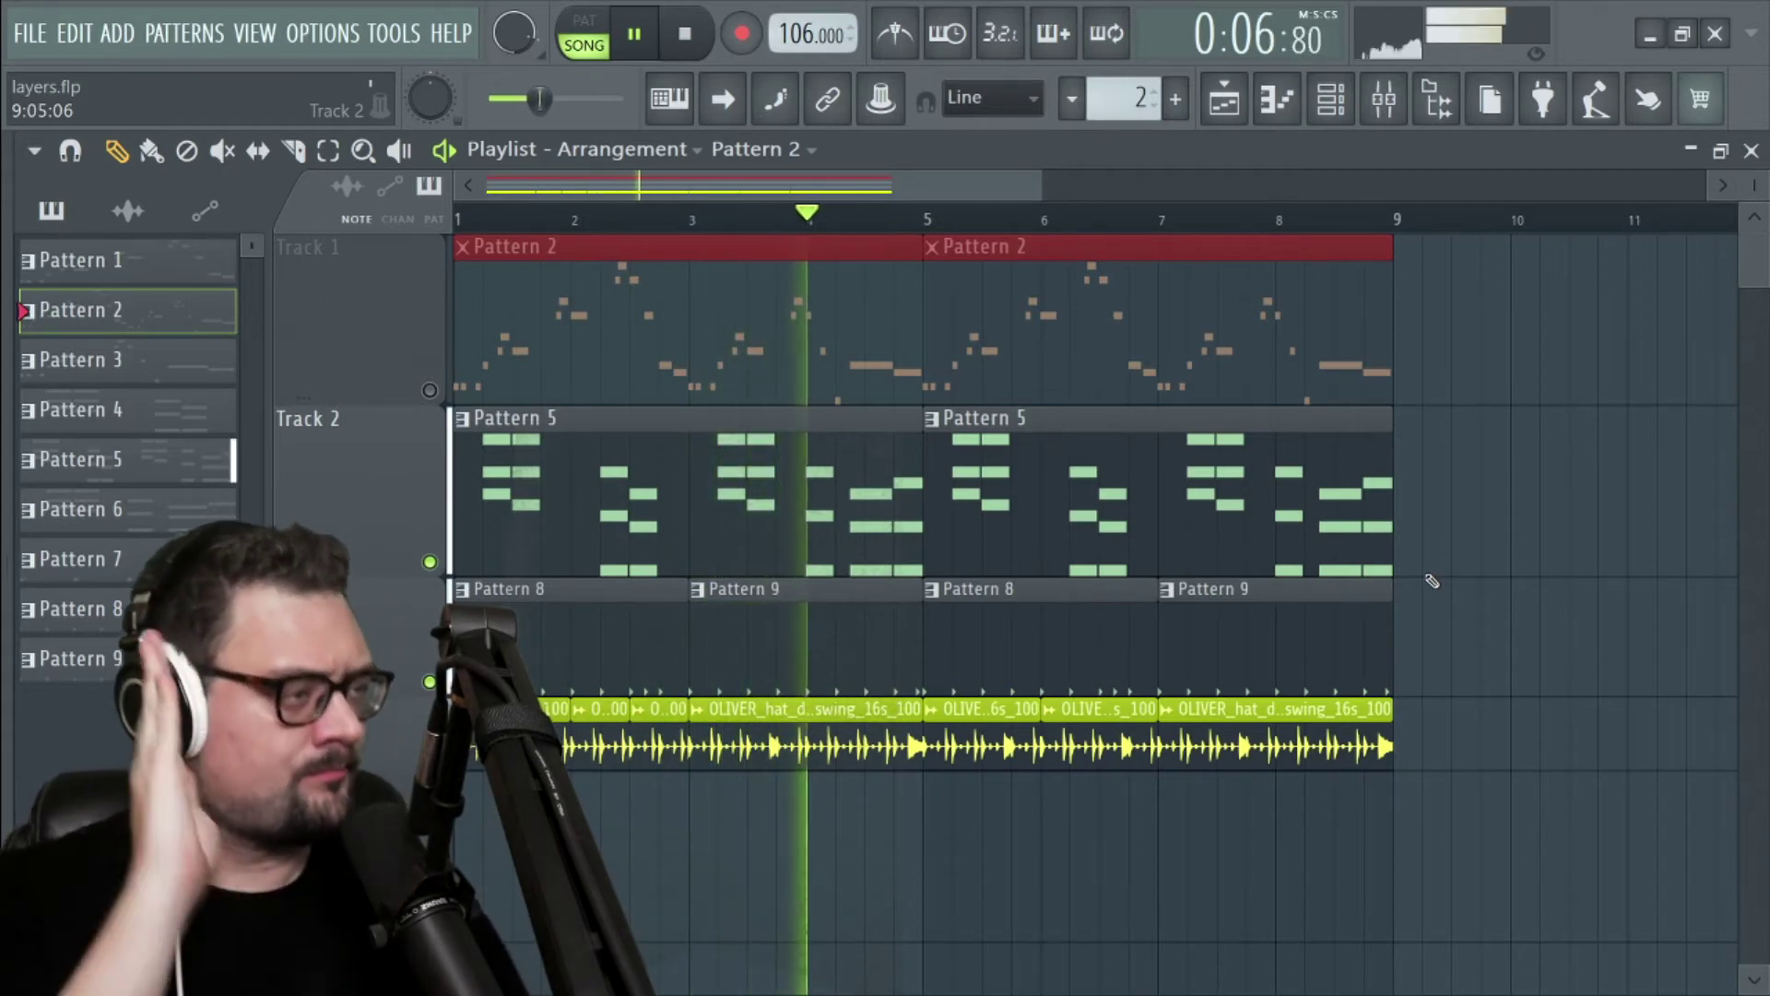
left_click(685, 37)
left_click(430, 390)
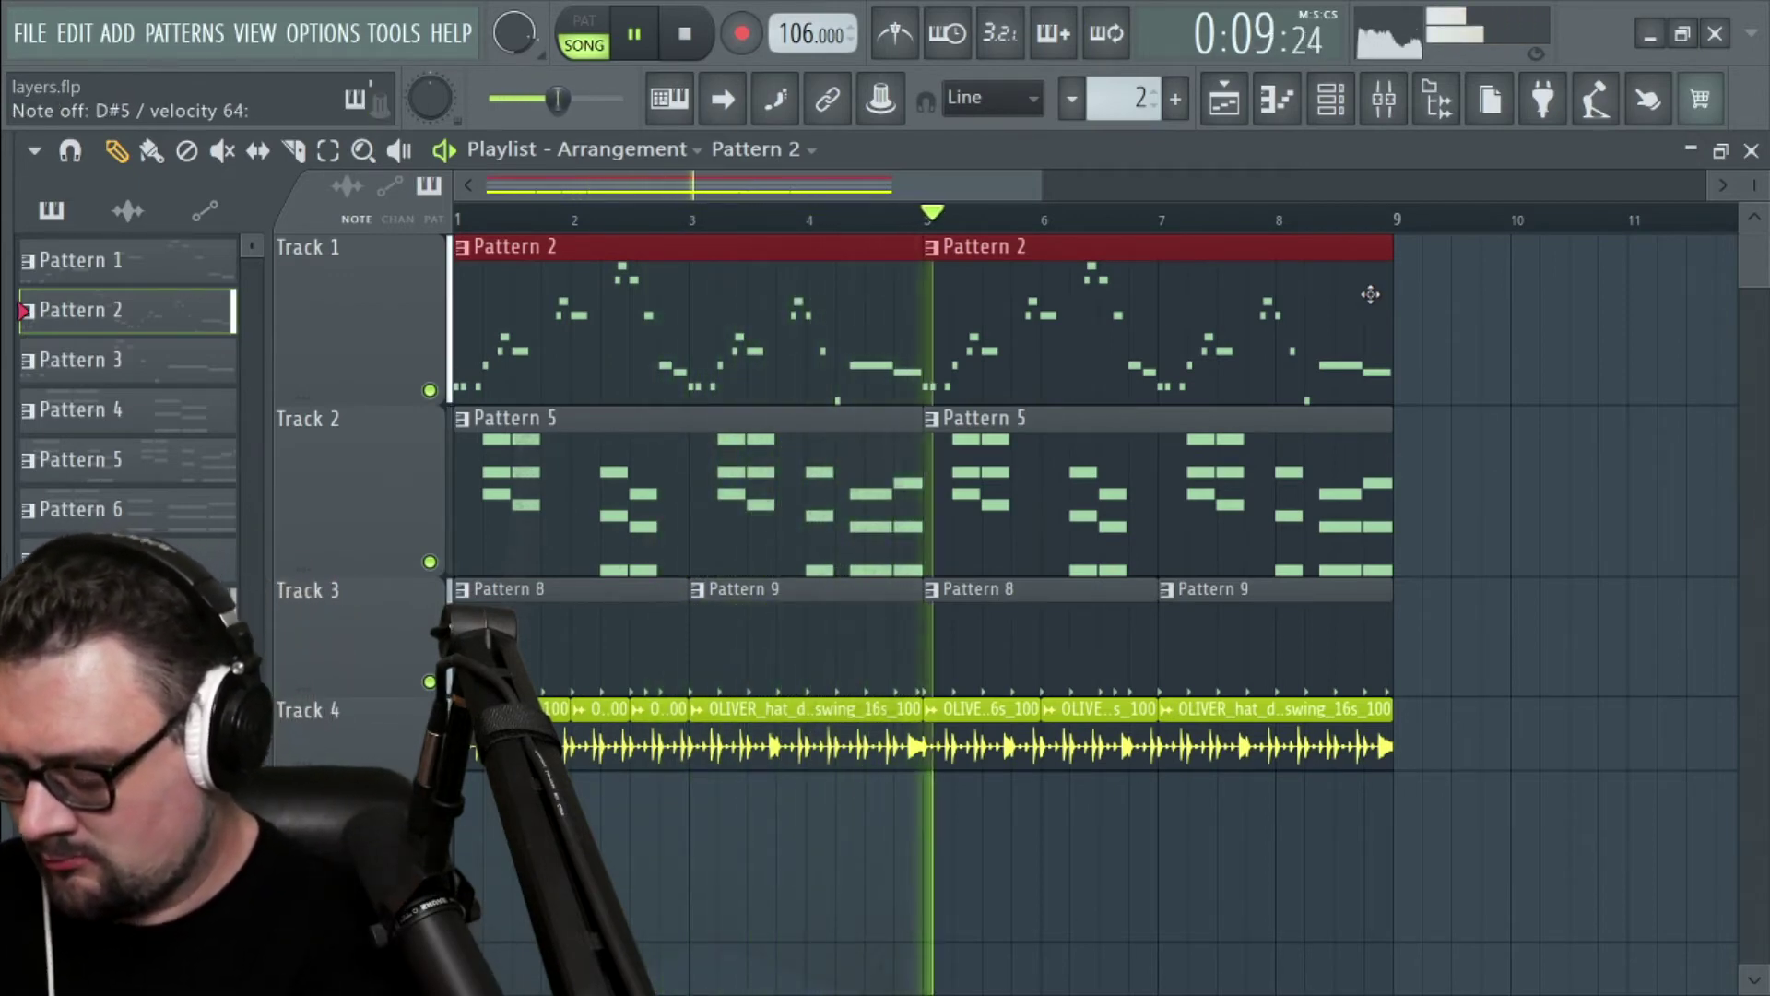
Step: View the YAMAHA melody of Pattern 2 in the piano roll and the channel rack, stop playback and return to the playlist
key("F7")
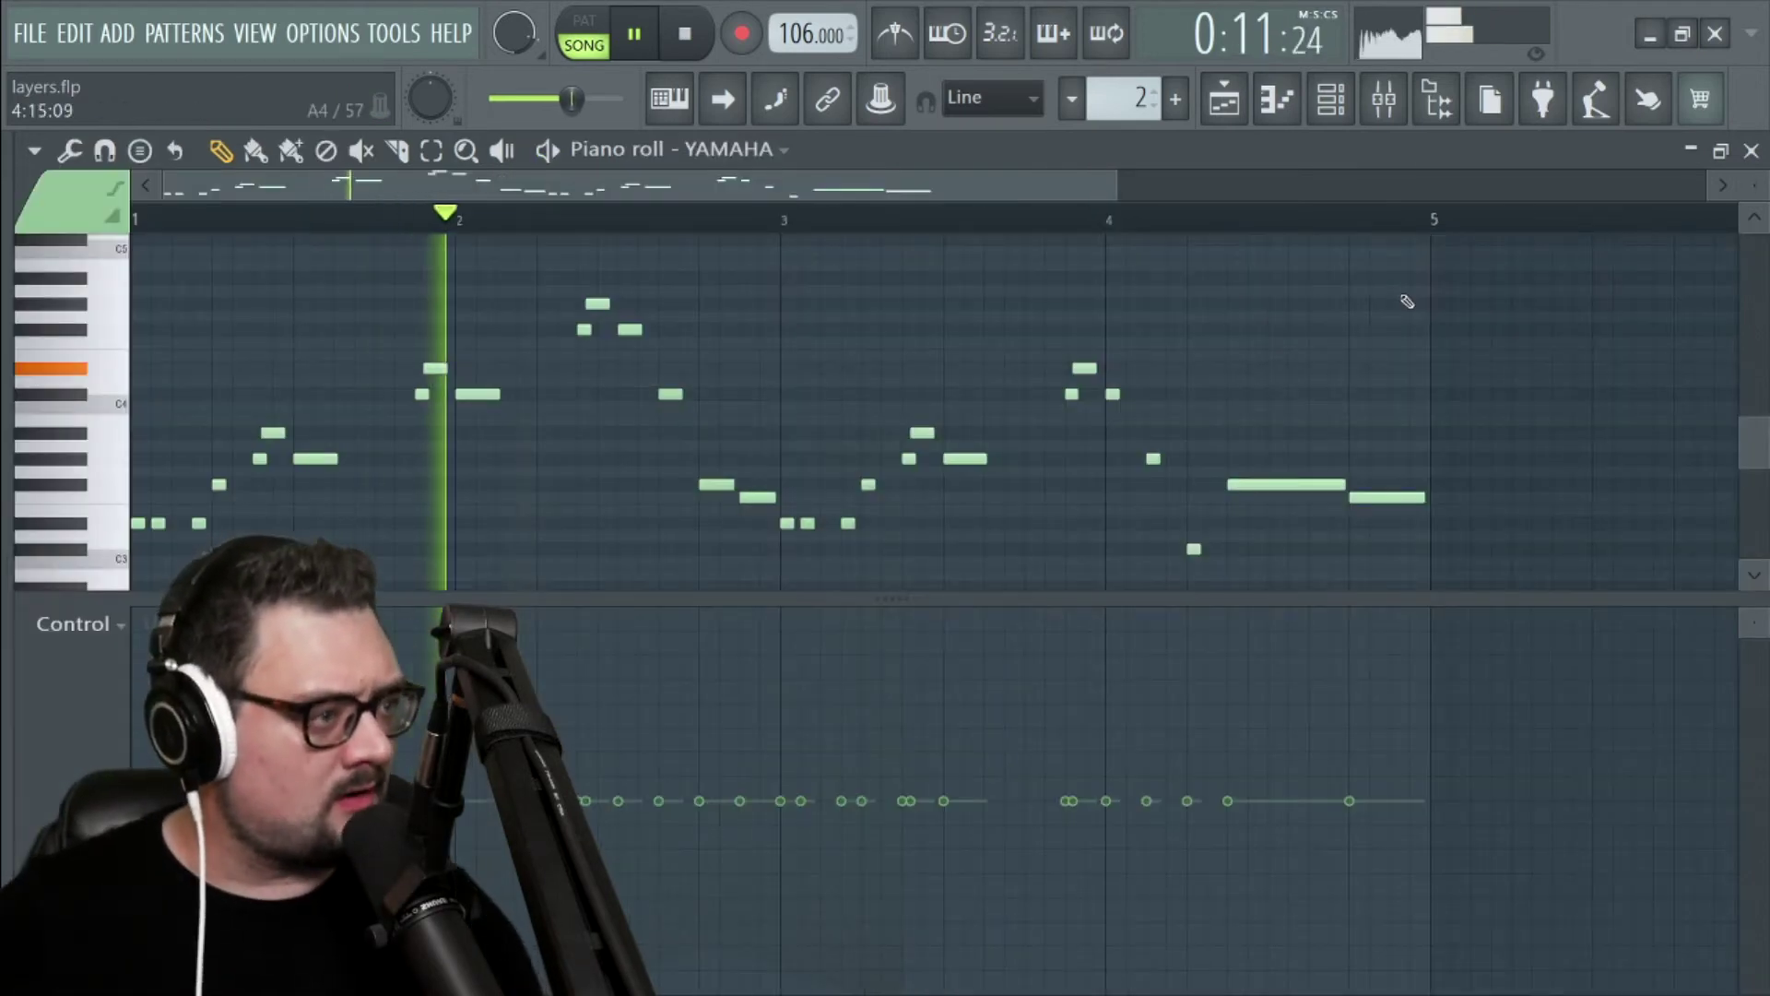
key("F6")
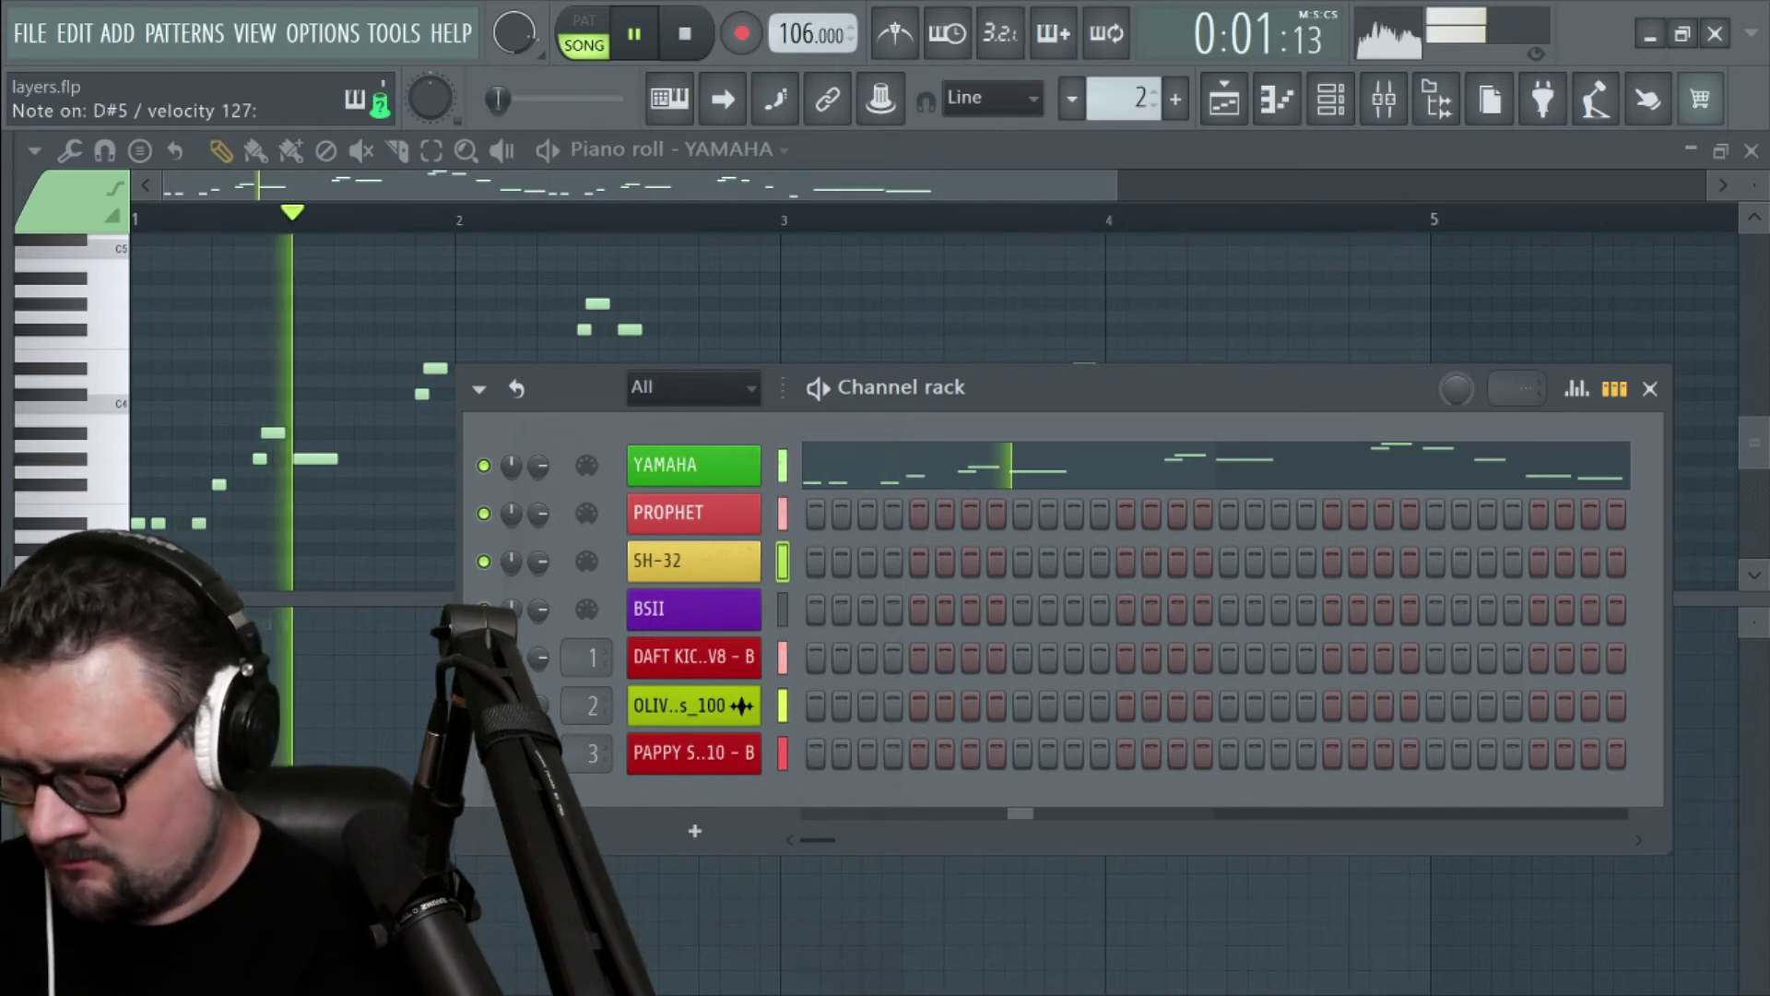
key("space")
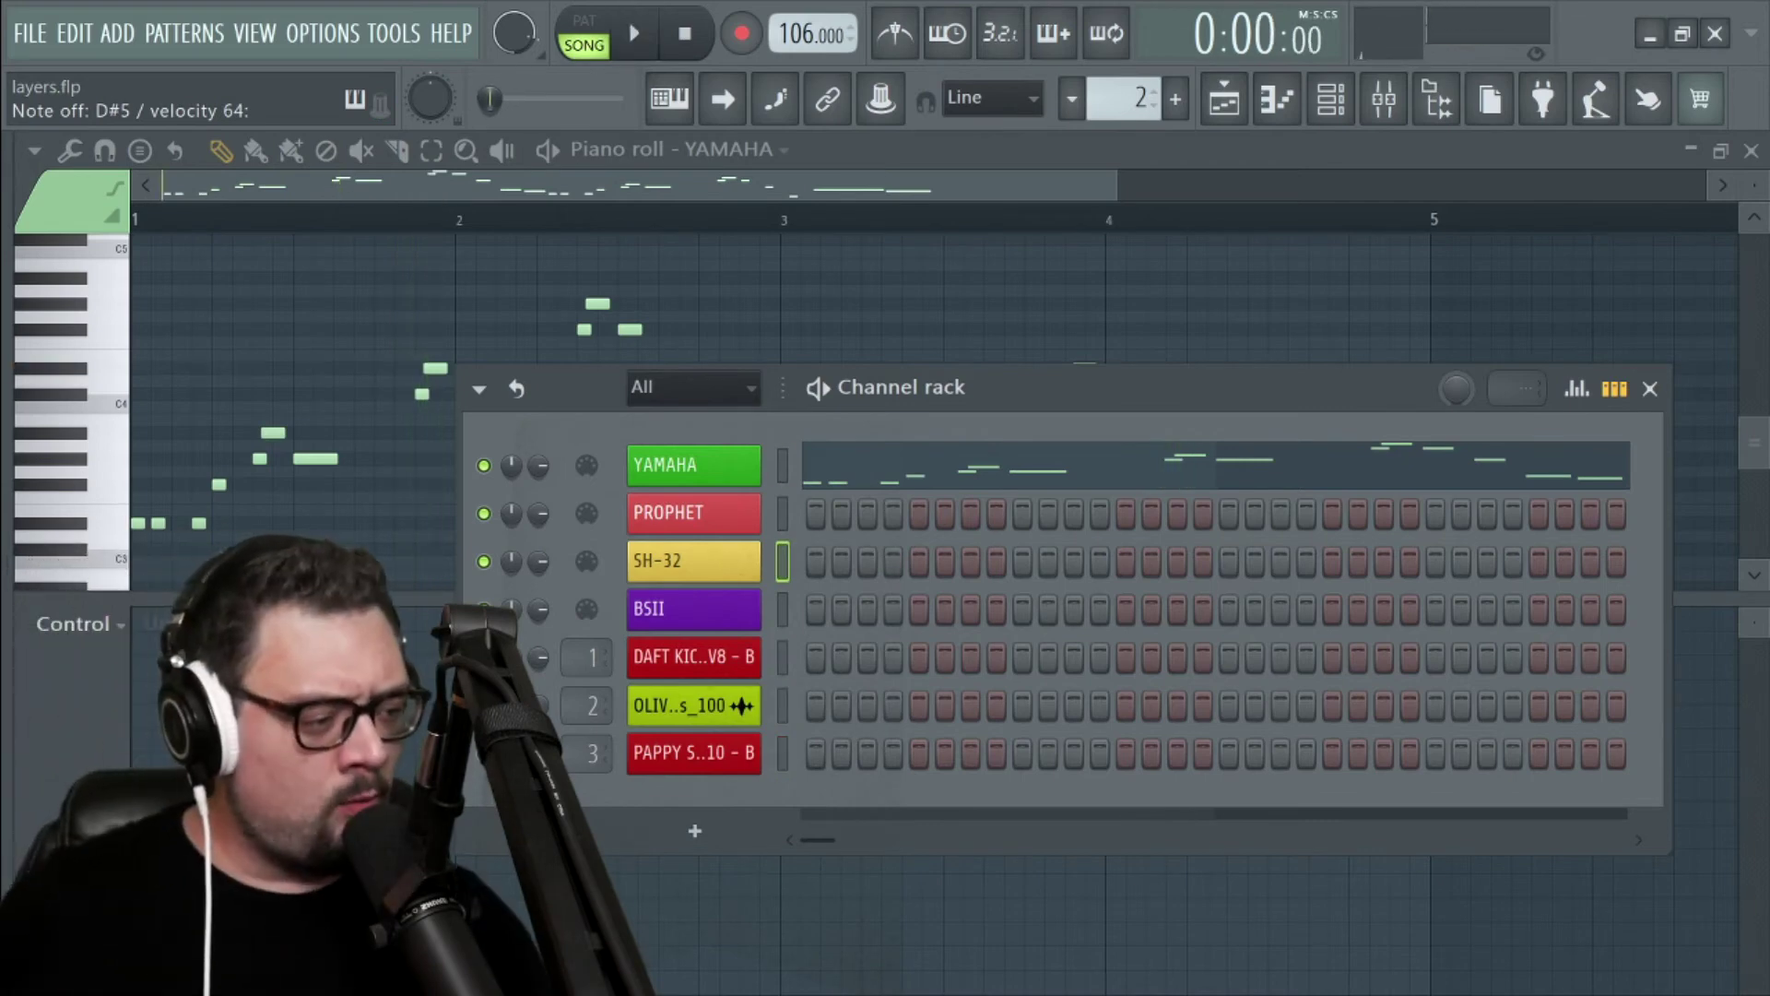
key("F6")
key("F5")
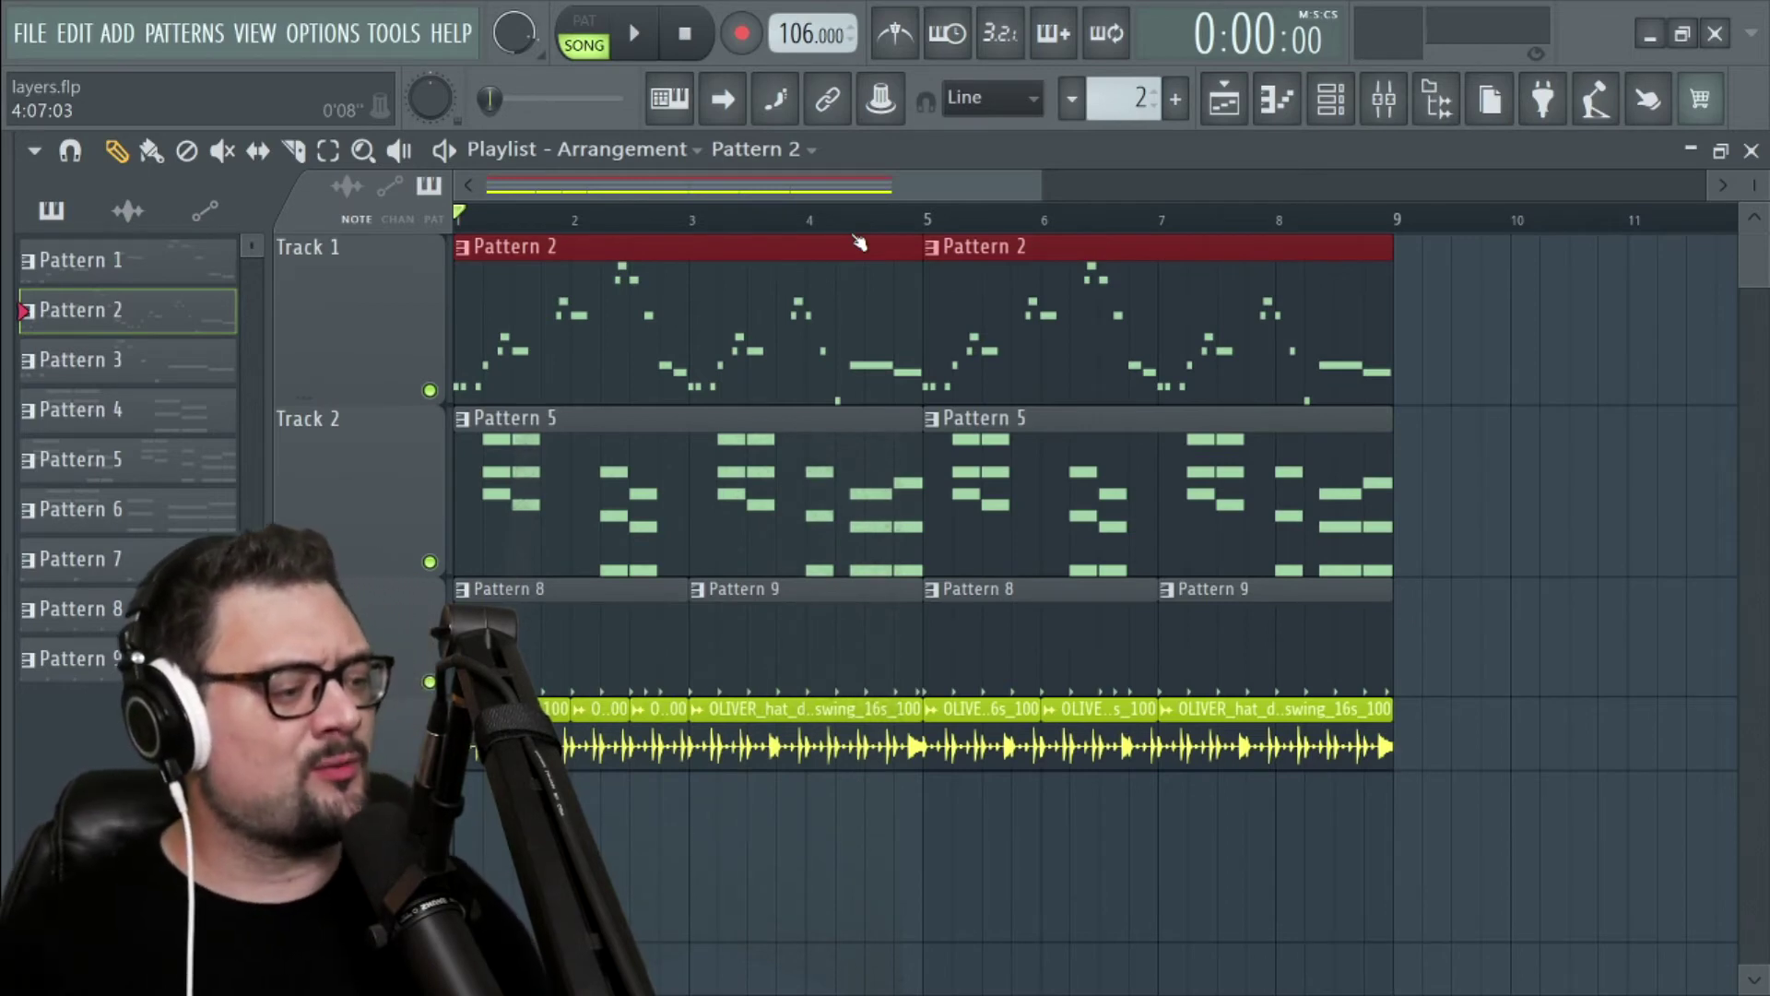
Step: Play the full arrangement, lower the project tempo to 92 BPM, play it again at that speed and stop
key("space")
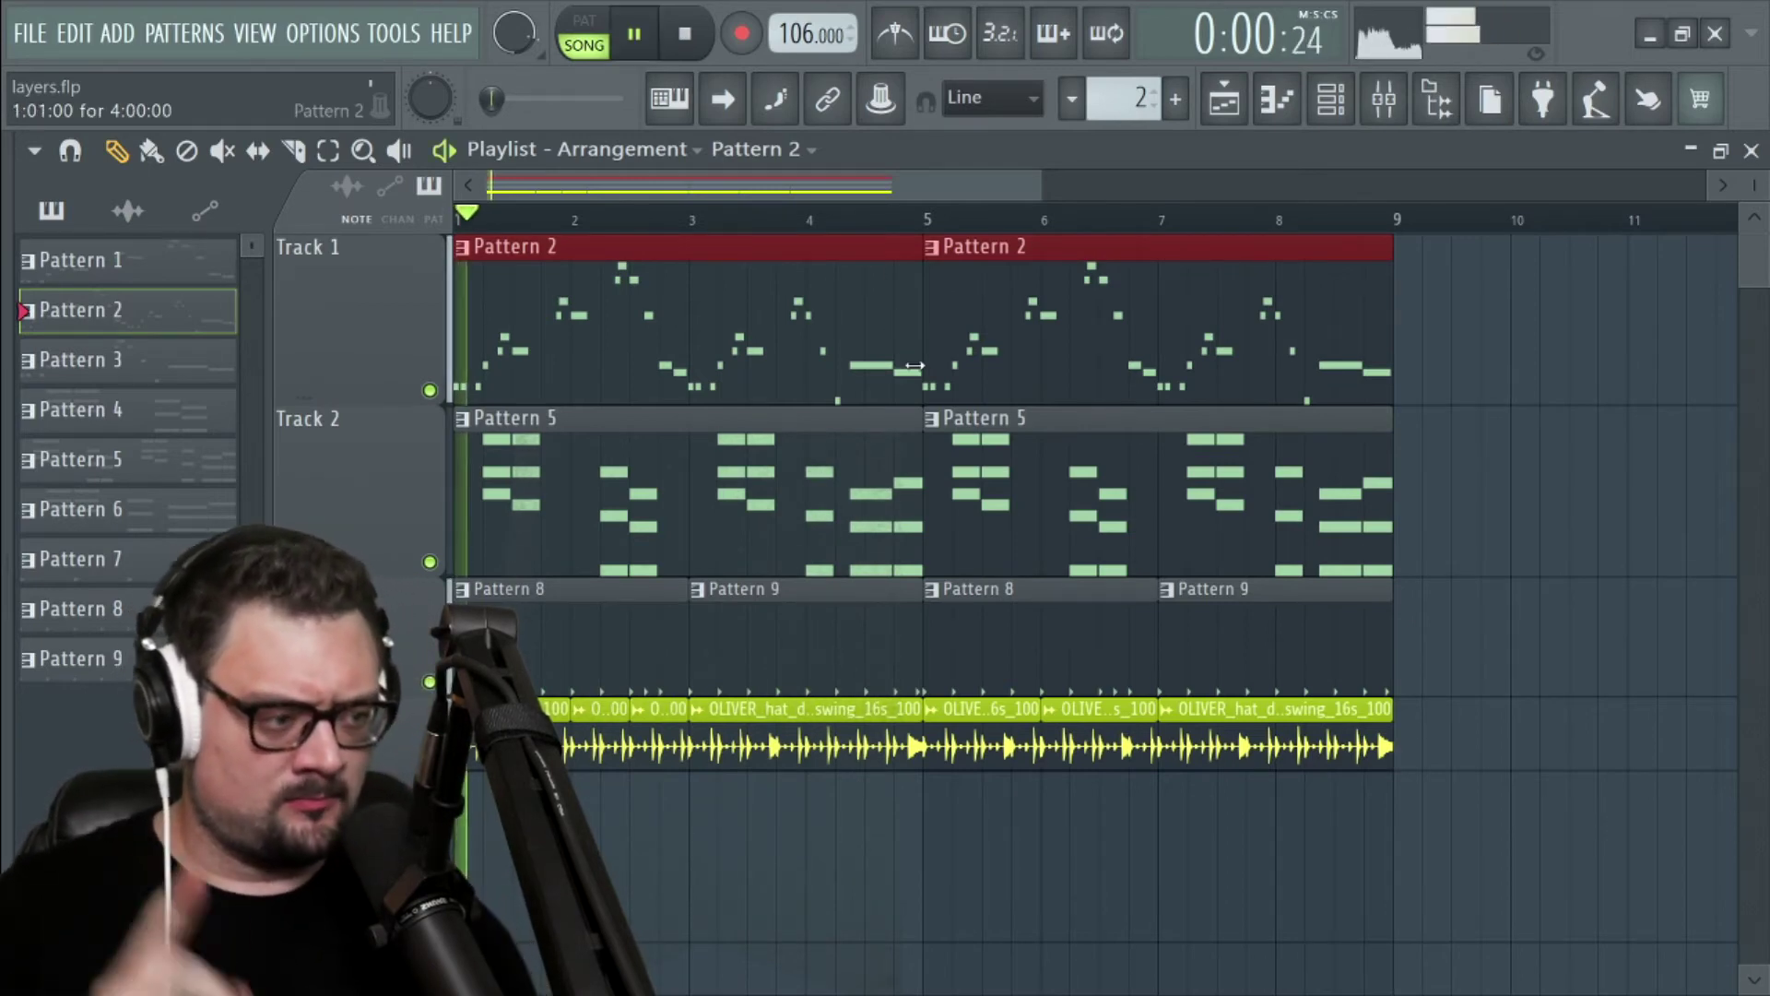
key("space")
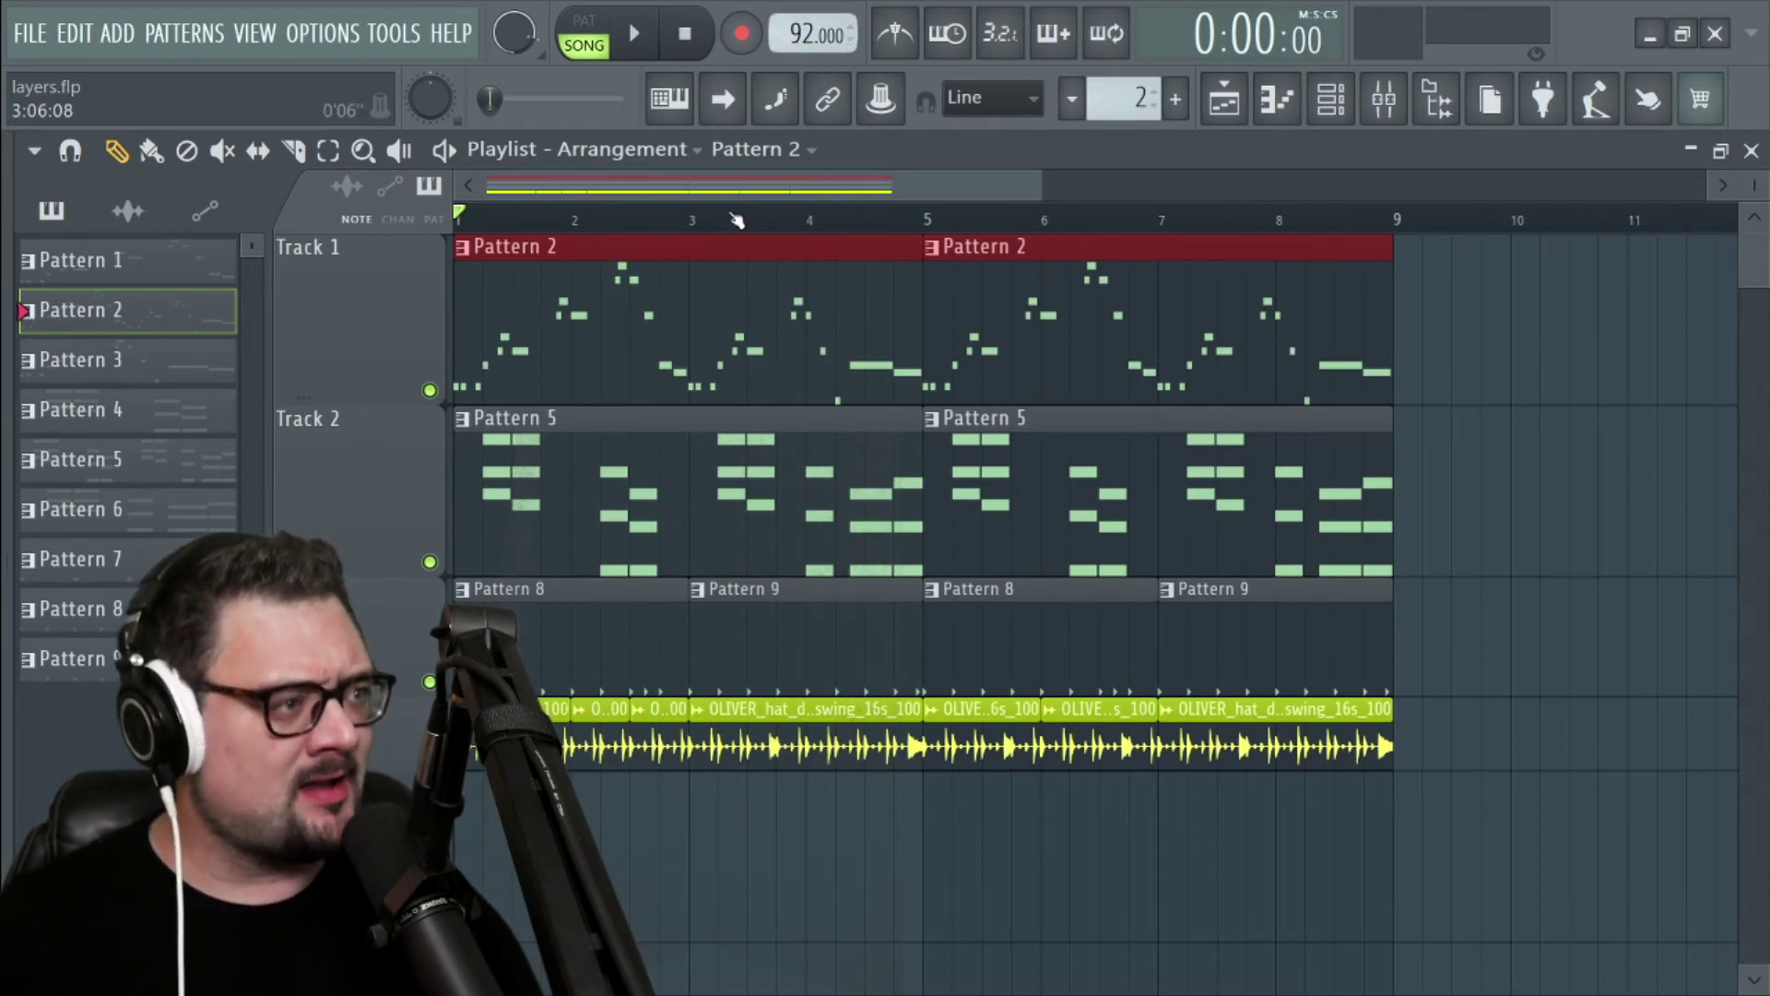
left_click(646, 42)
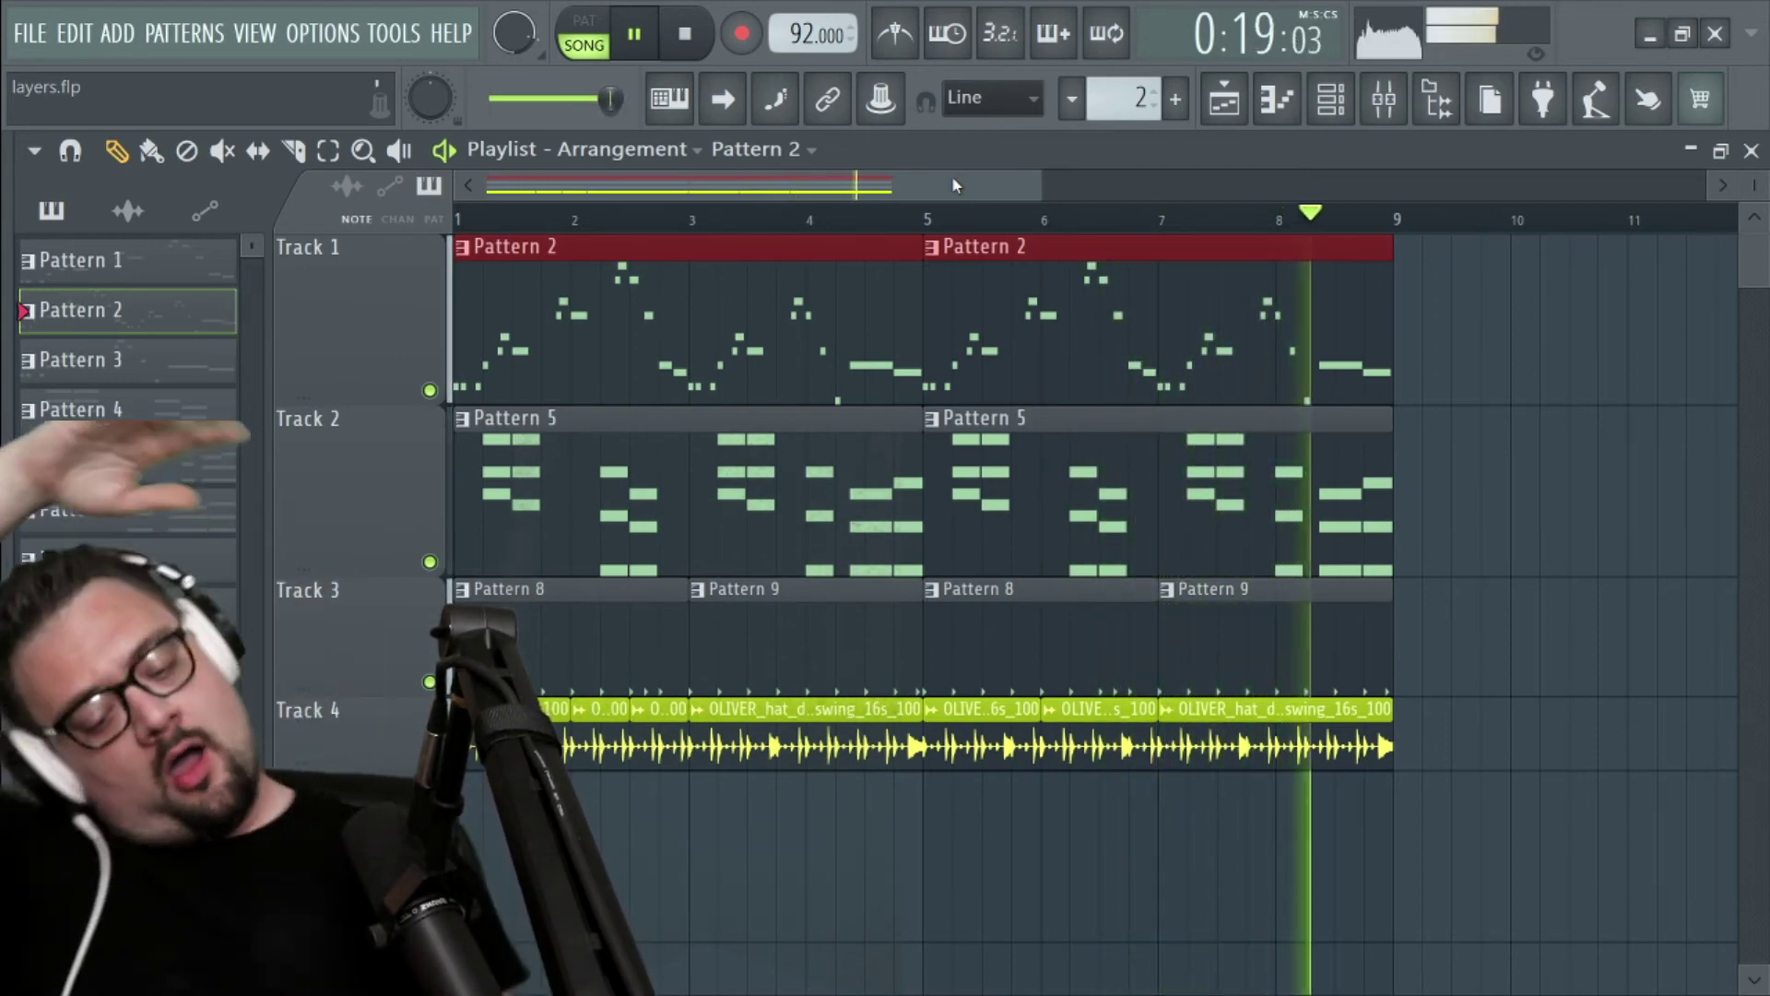
key("space")
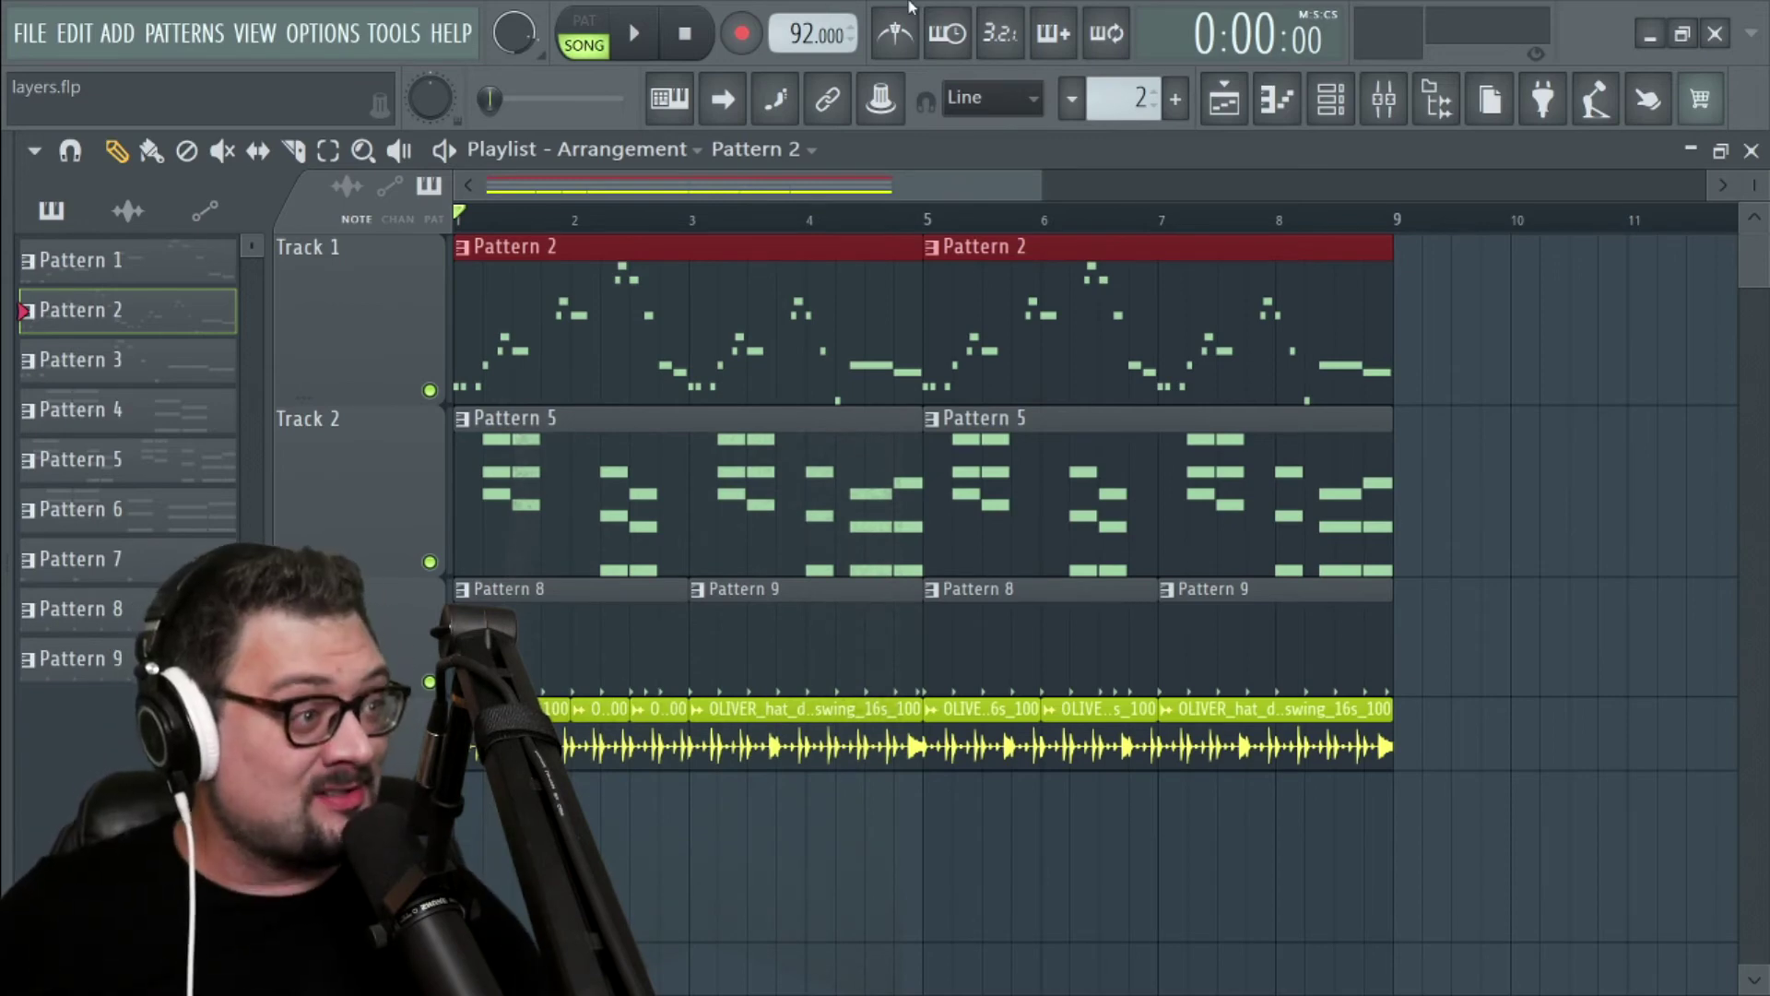
Step: Replay the opening of the arrangement at 92 BPM and stop playback
left_click(721, 212)
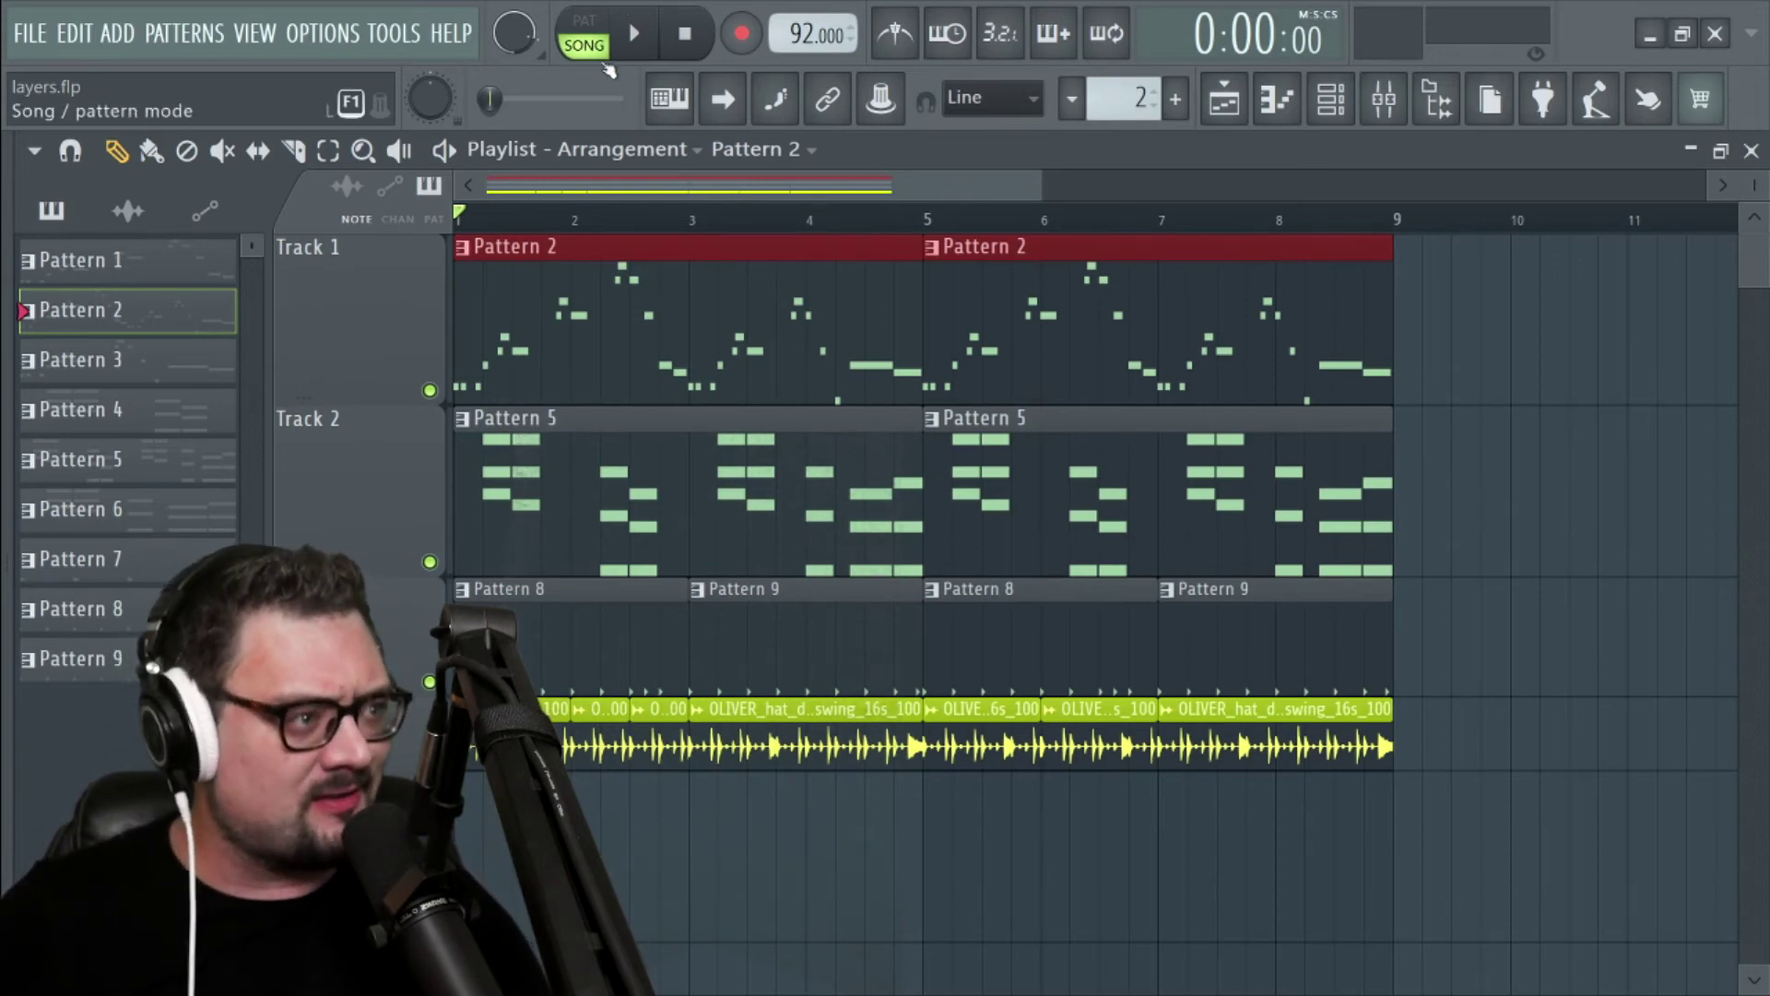
left_click(635, 37)
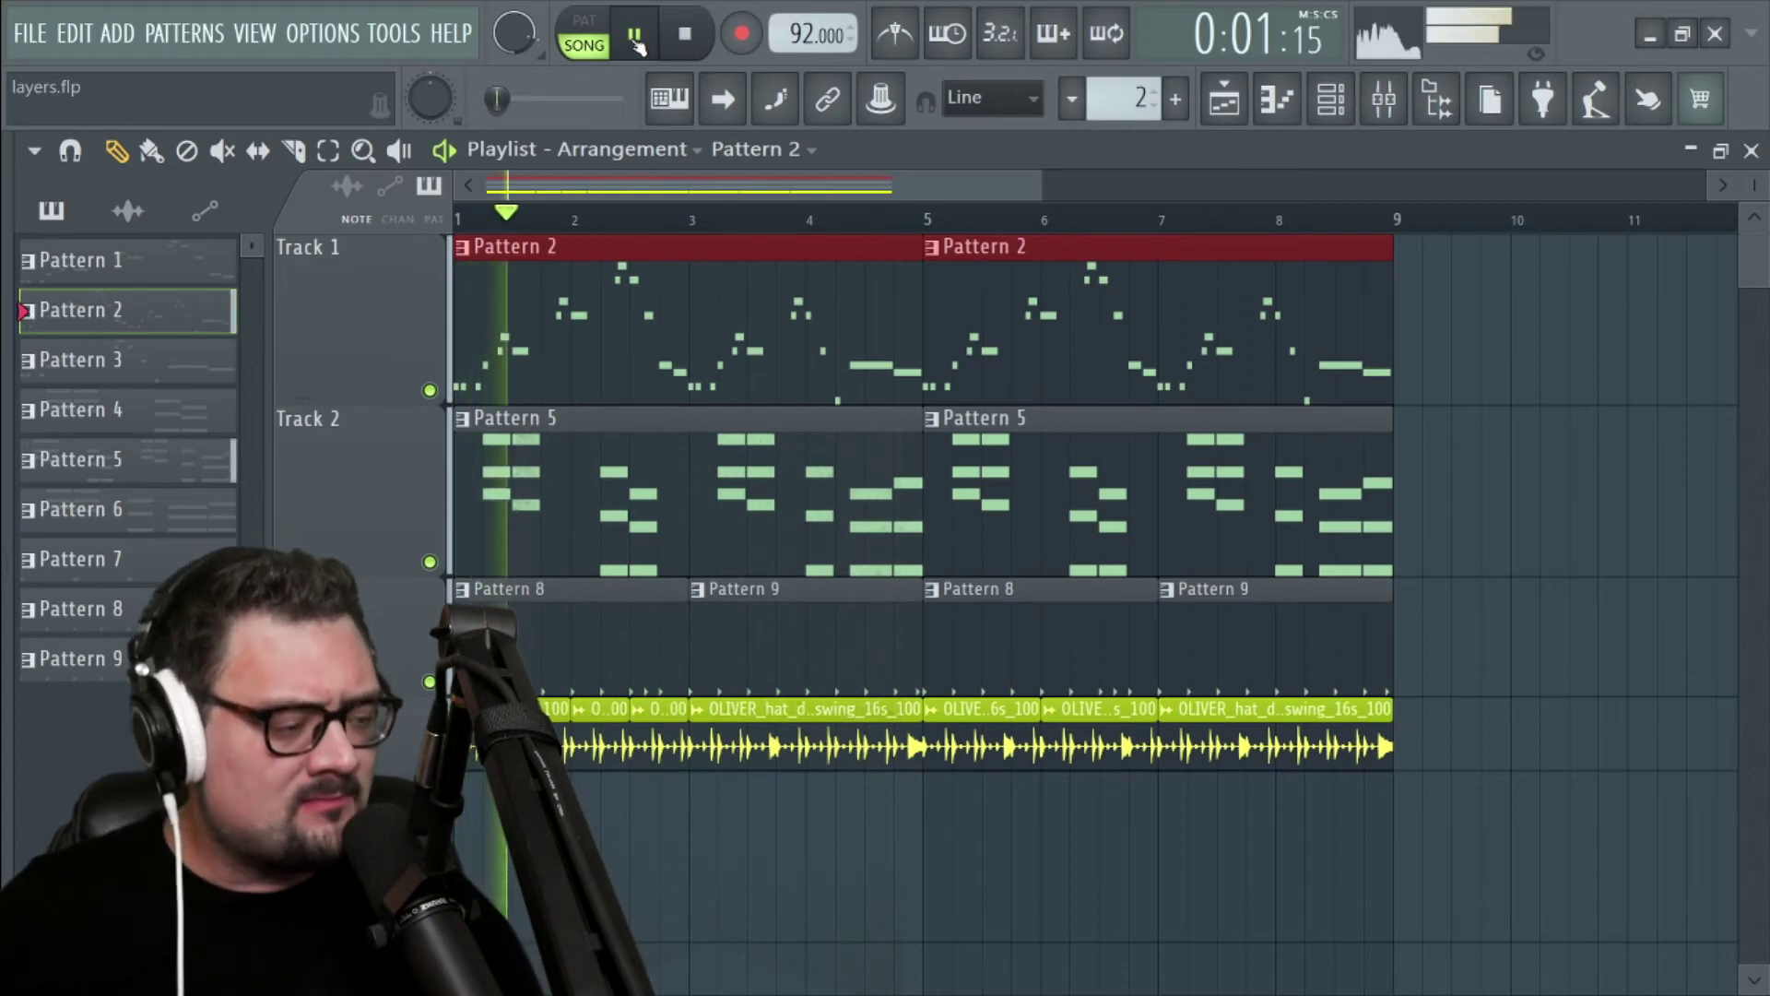
left_click(684, 34)
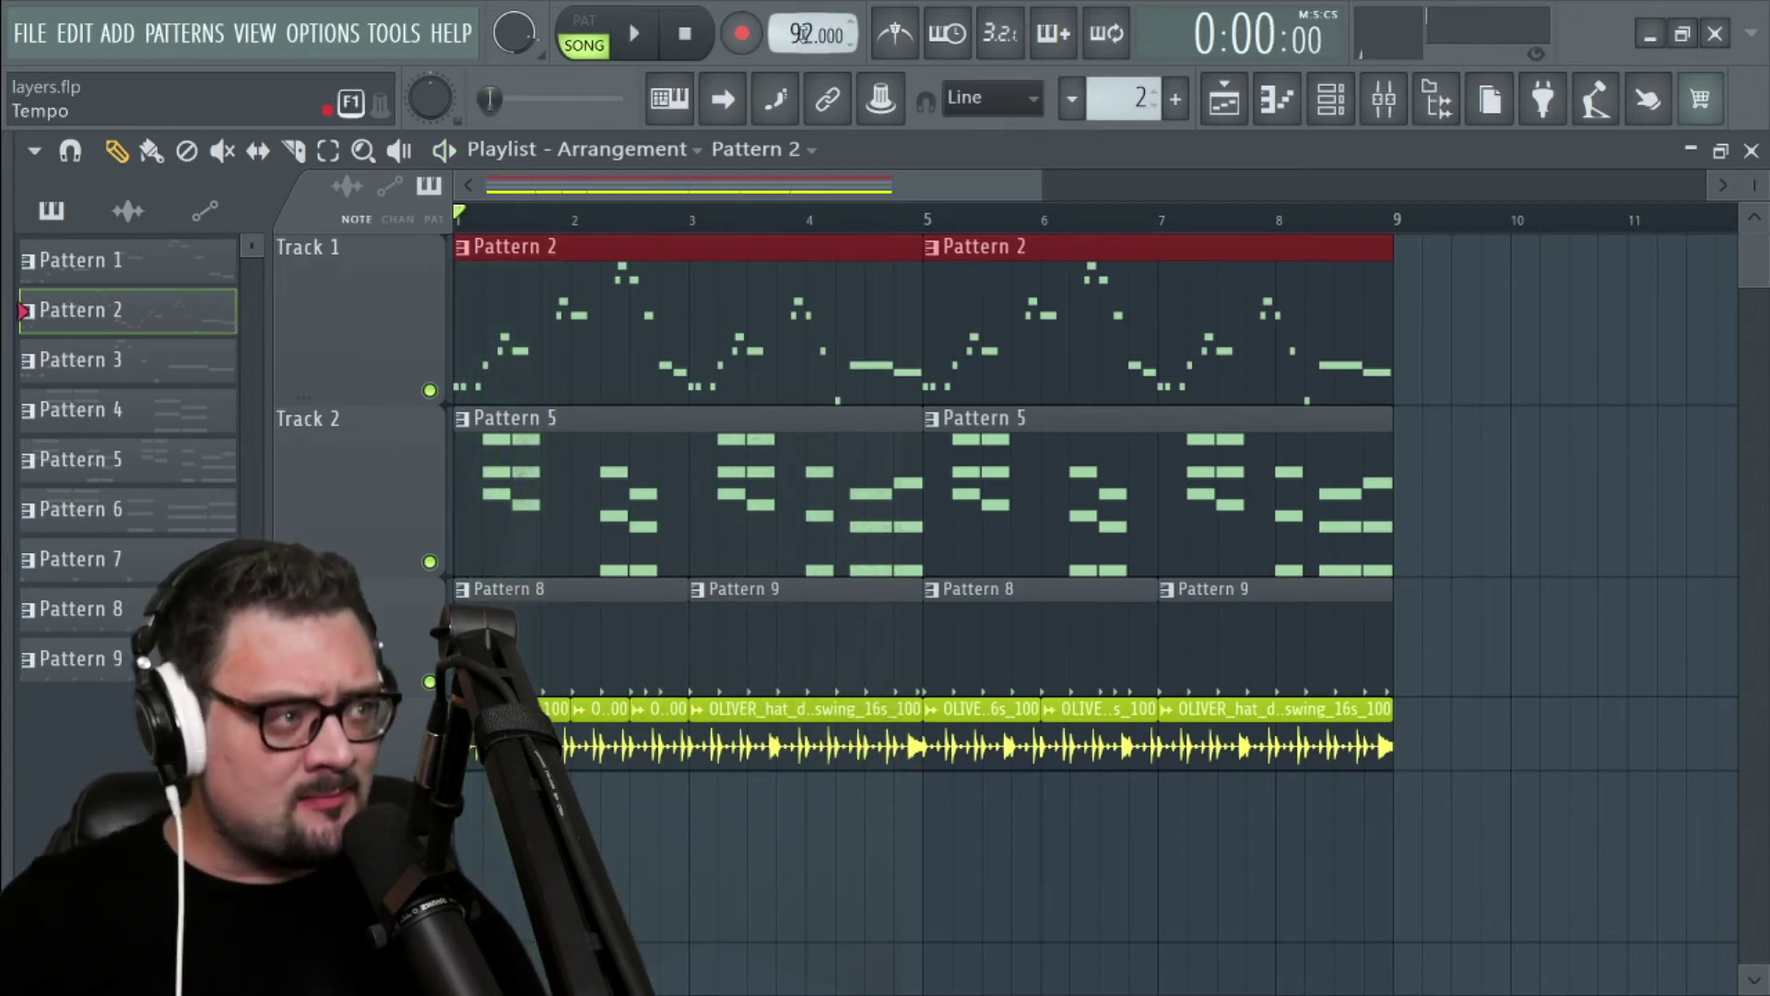
Step: Raise the project tempo to 106 BPM, play the opening of the arrangement for comparison and stop
scroll(812, 34, "up", 1)
scroll(811, 34, "up", 13)
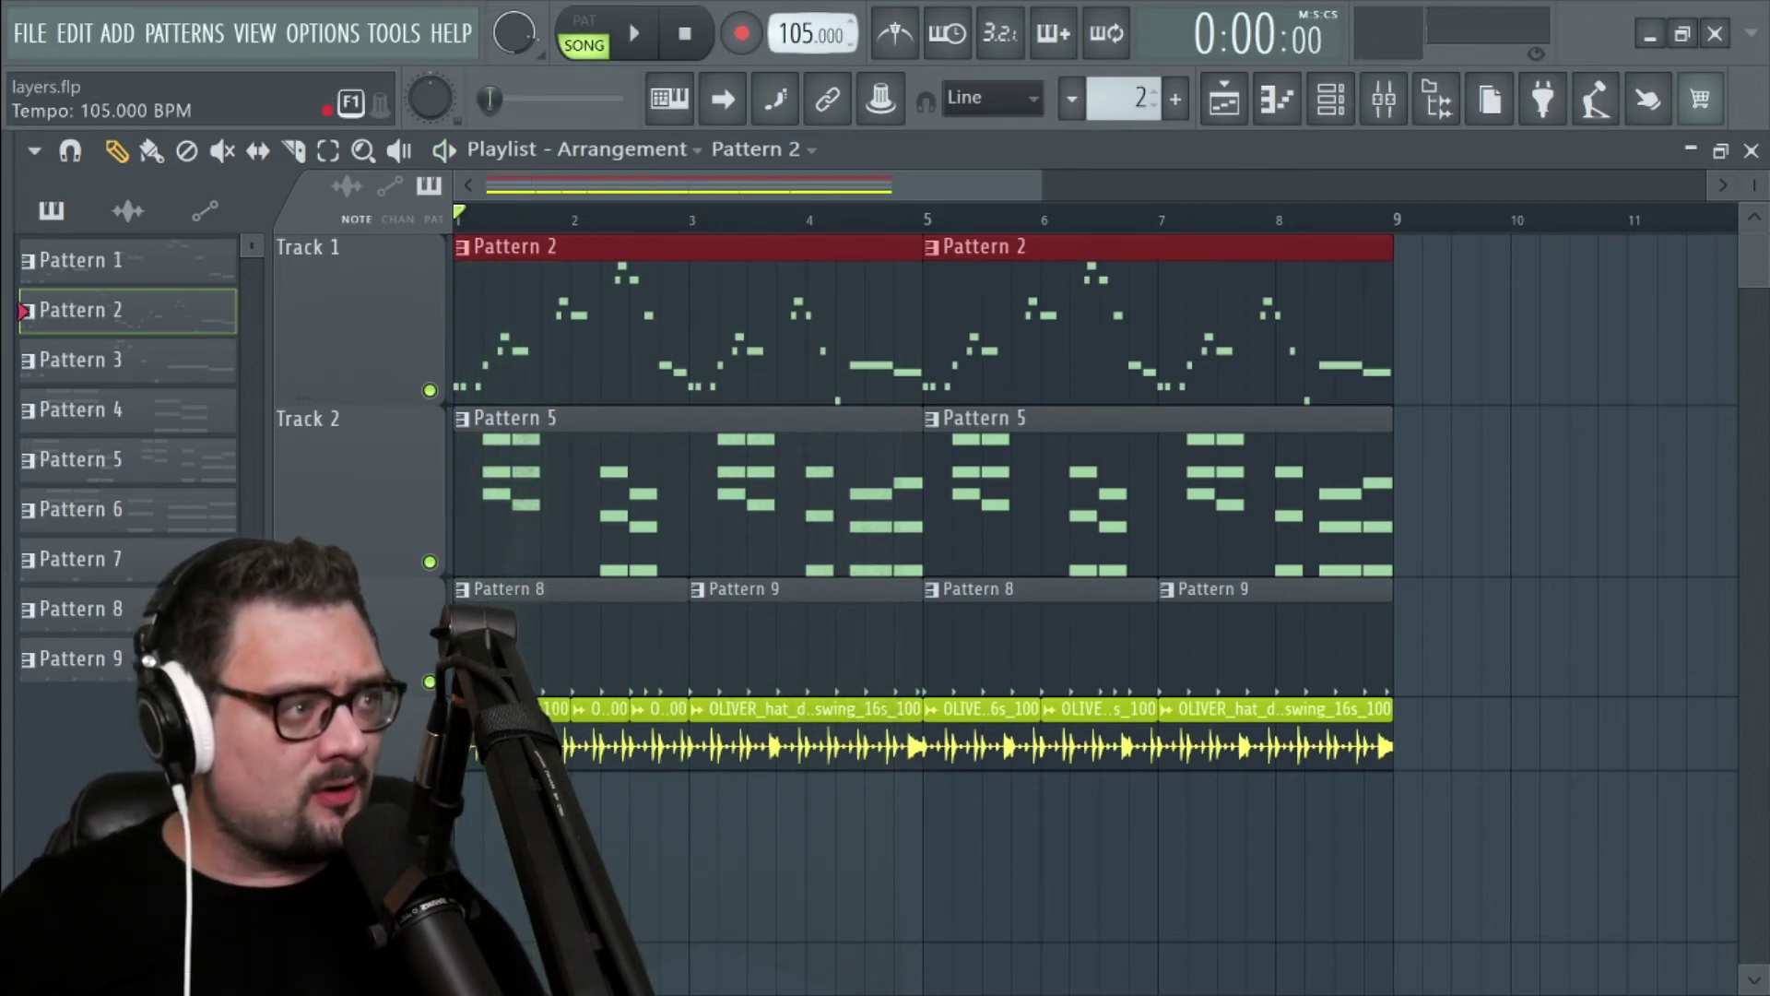
left_click(649, 37)
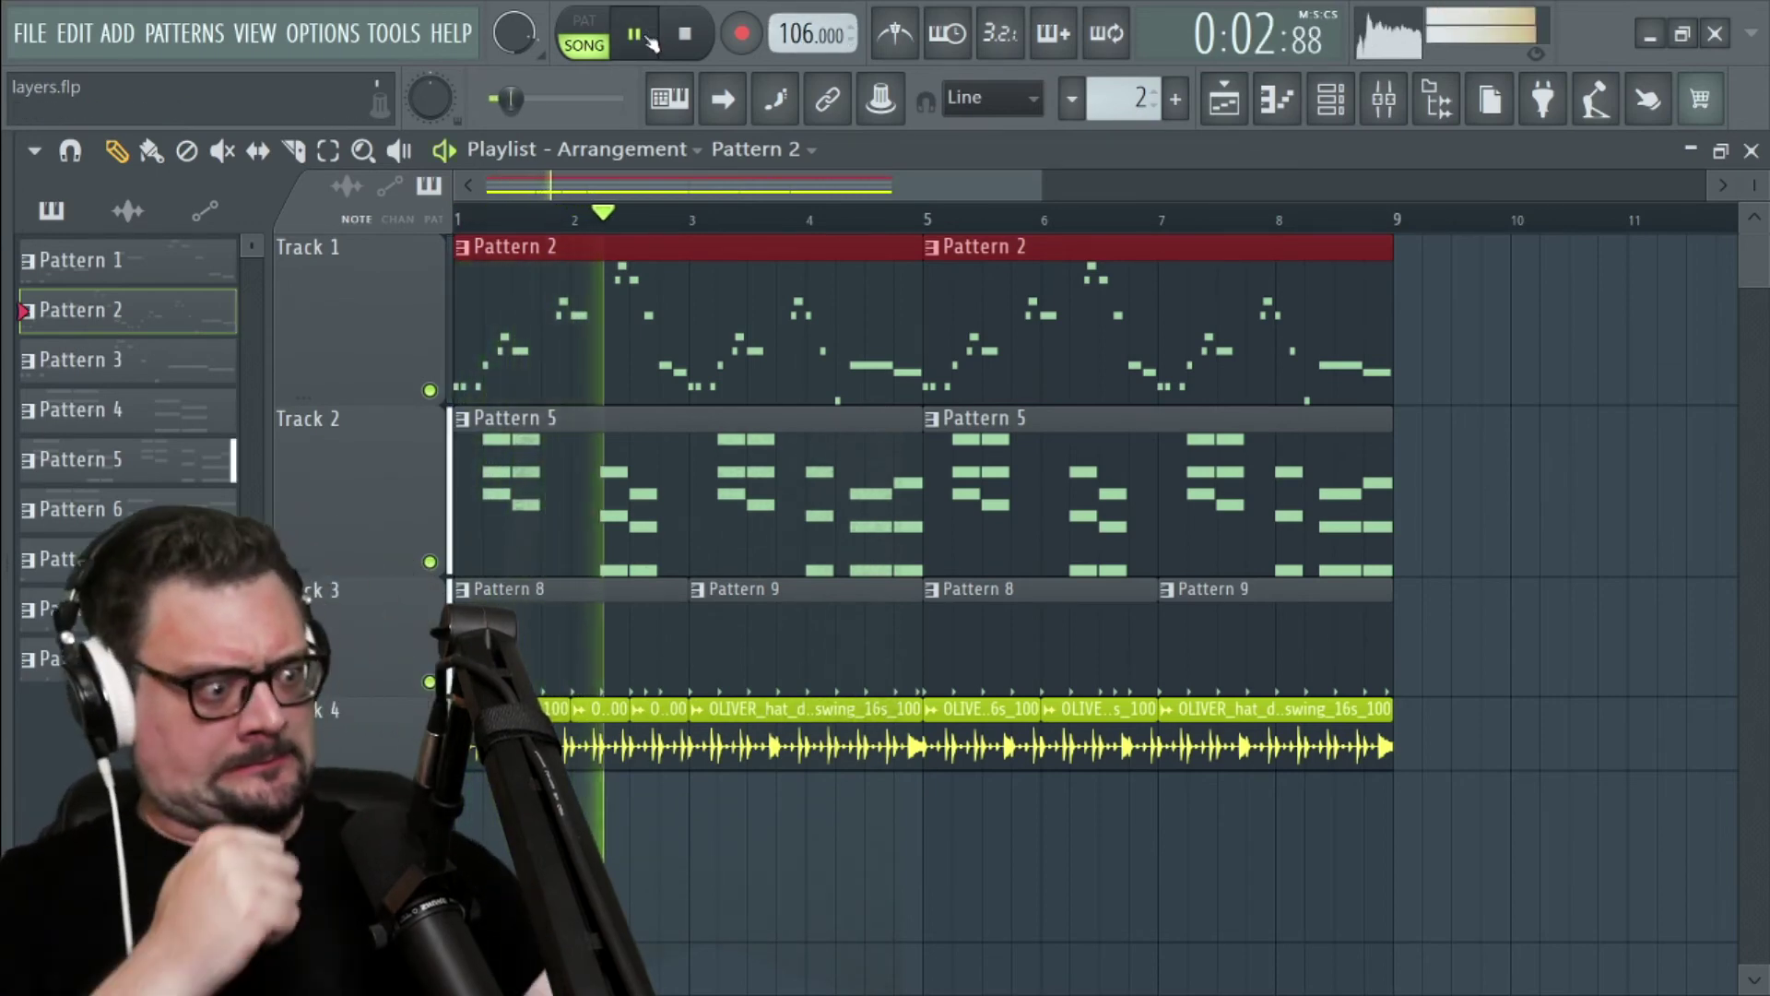
key("space")
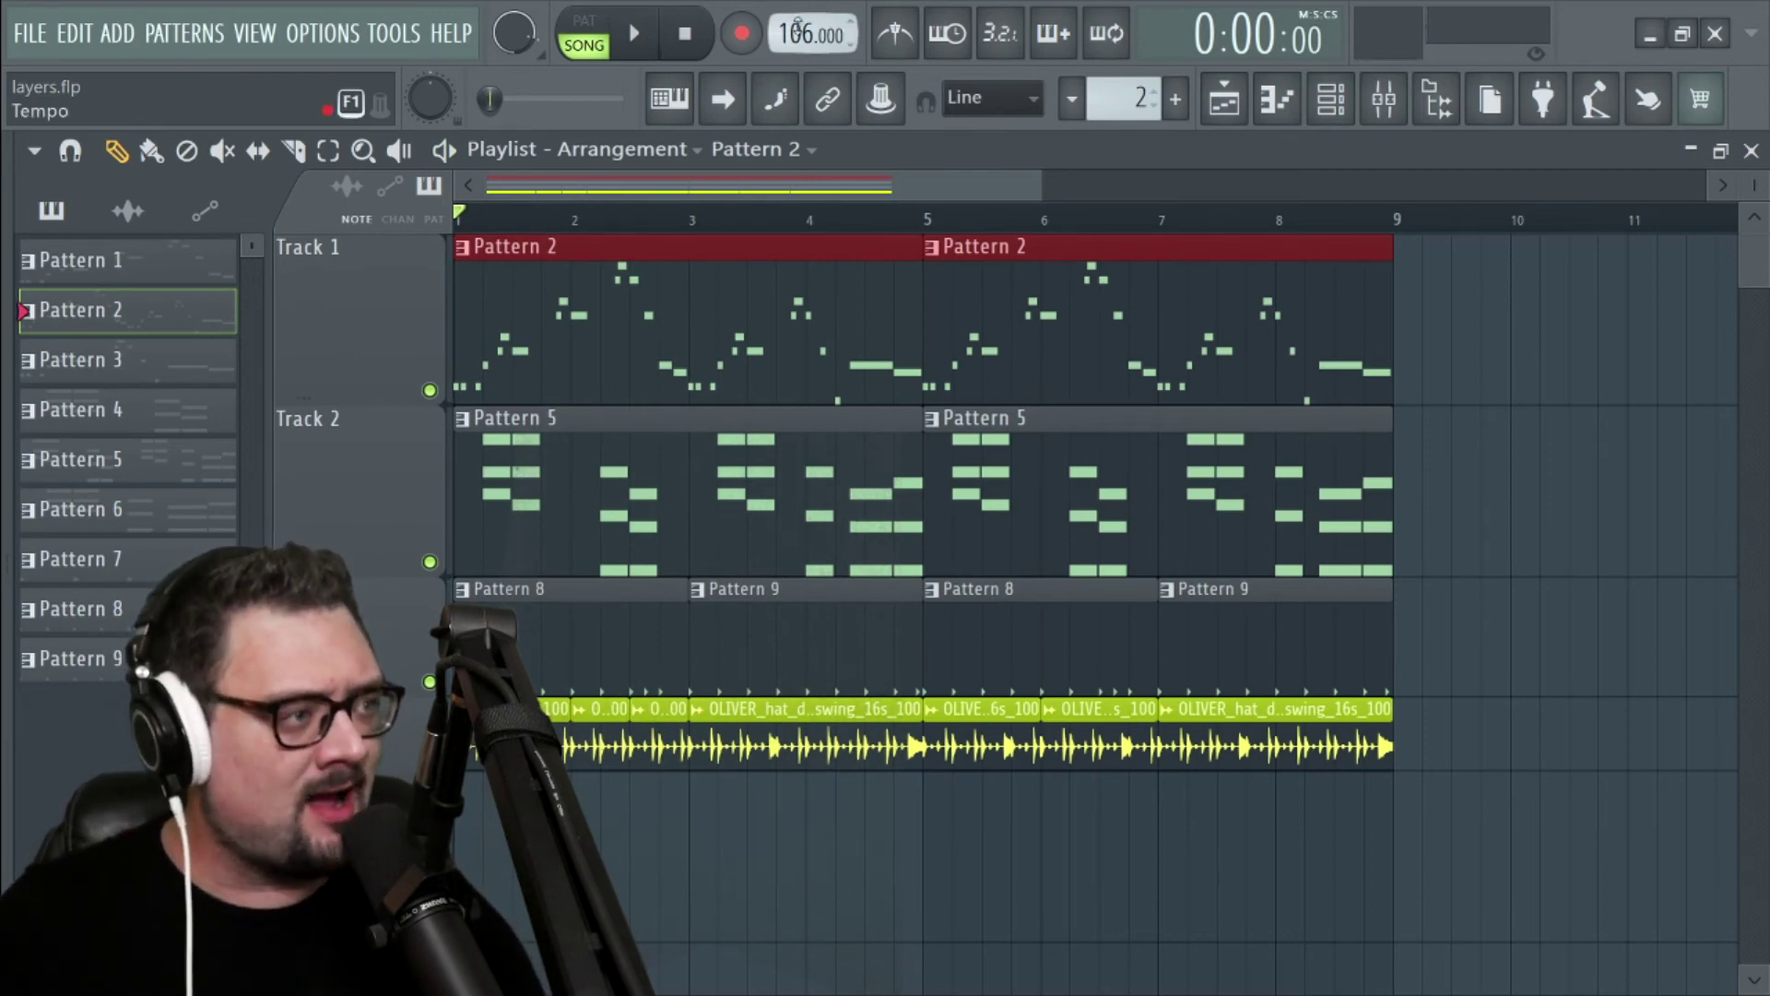
Step: Set the project tempo back to 92 BPM, play the full arrangement into its second half and stop
mouse_move(798, 26)
left_mouse_down()
mouse_move(798, 56)
mouse_move(797, 34)
left_mouse_up()
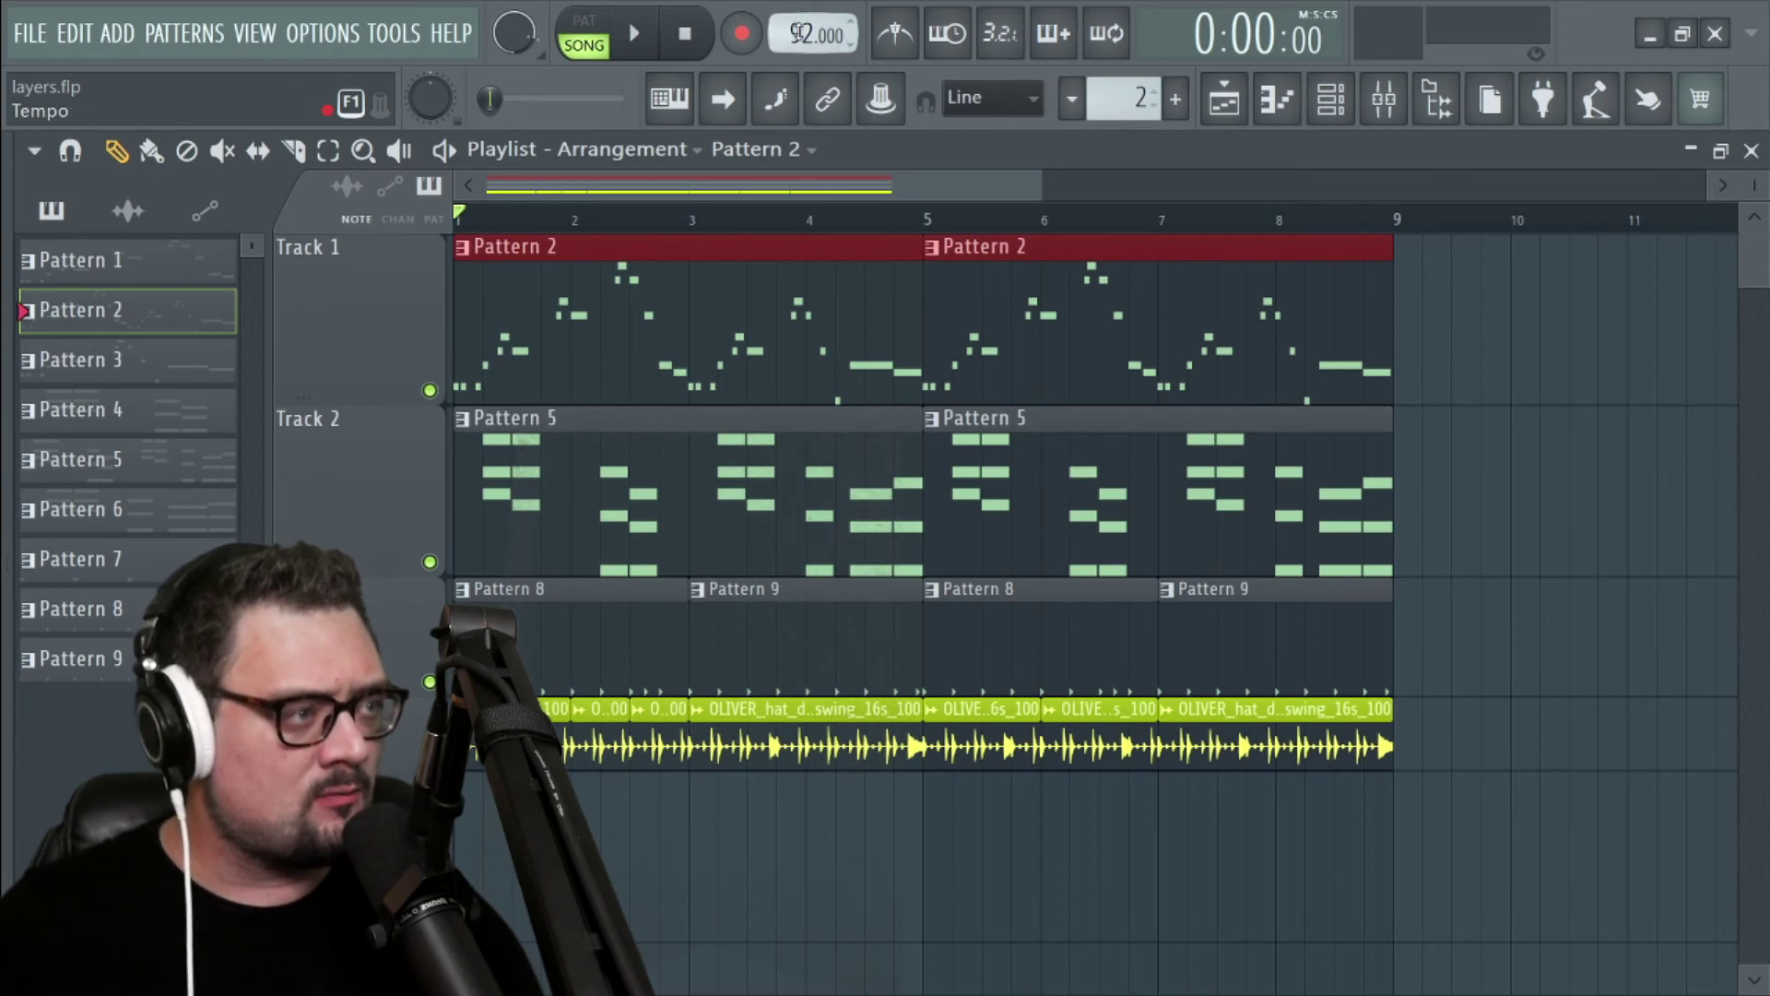
key("space")
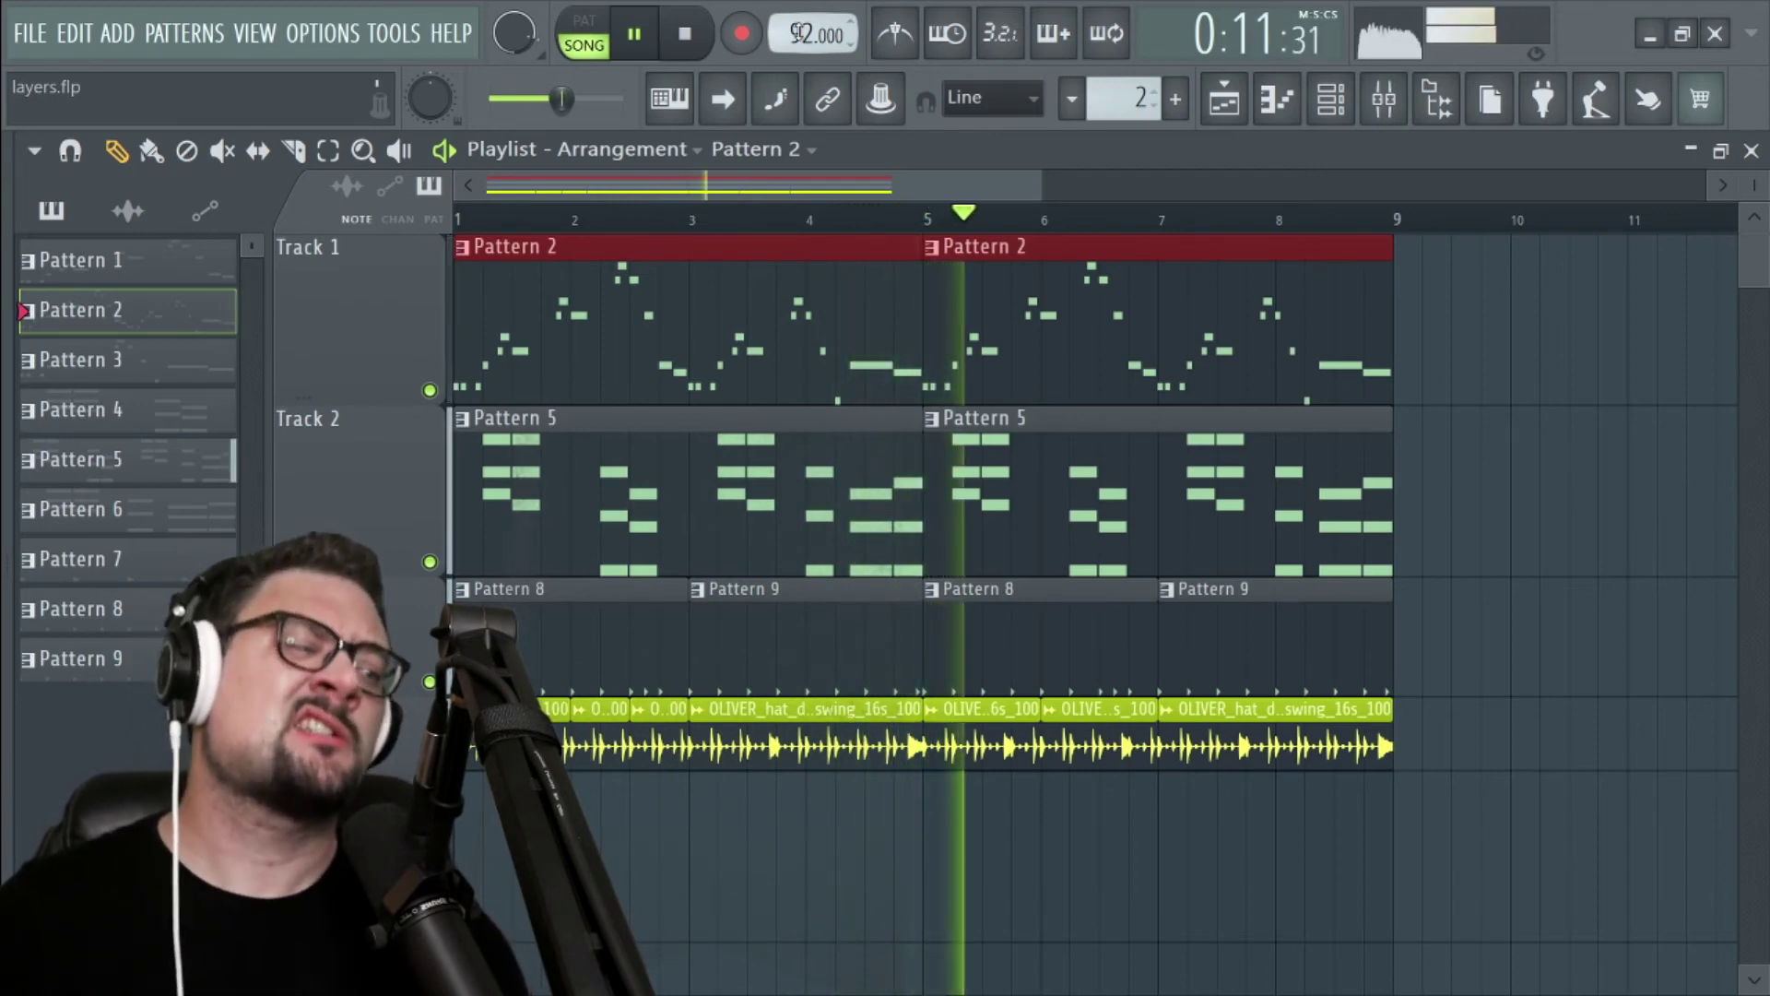
key("space")
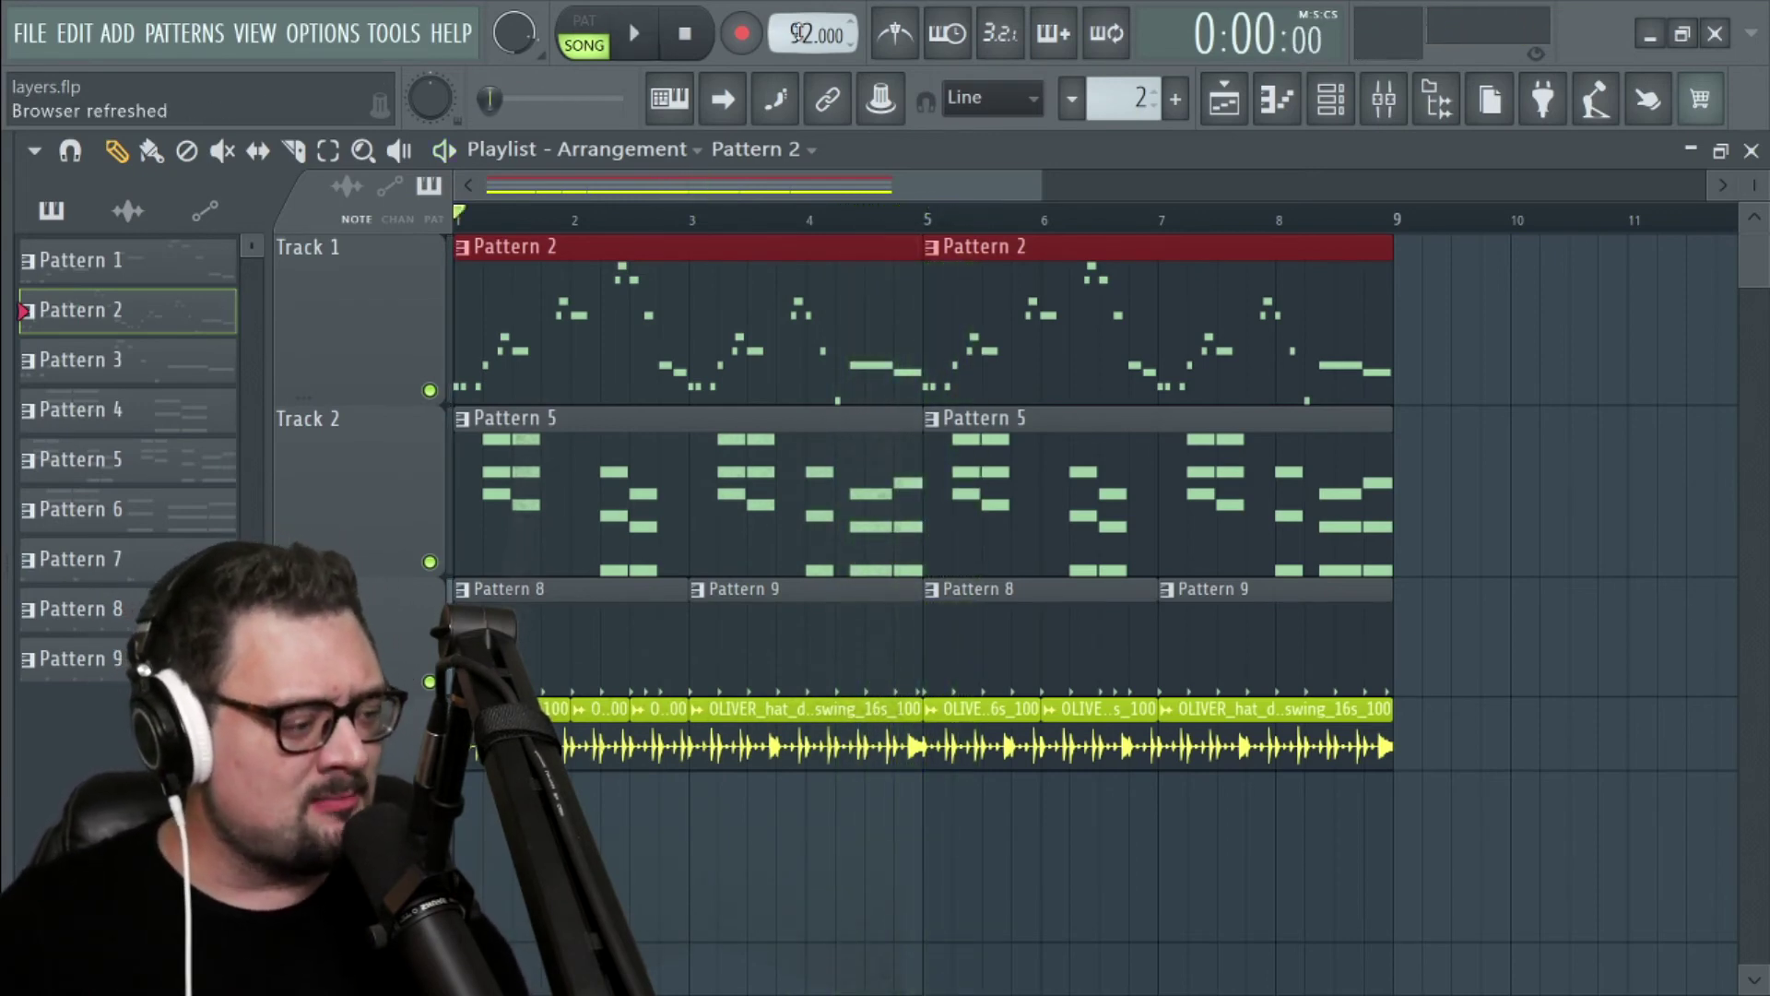